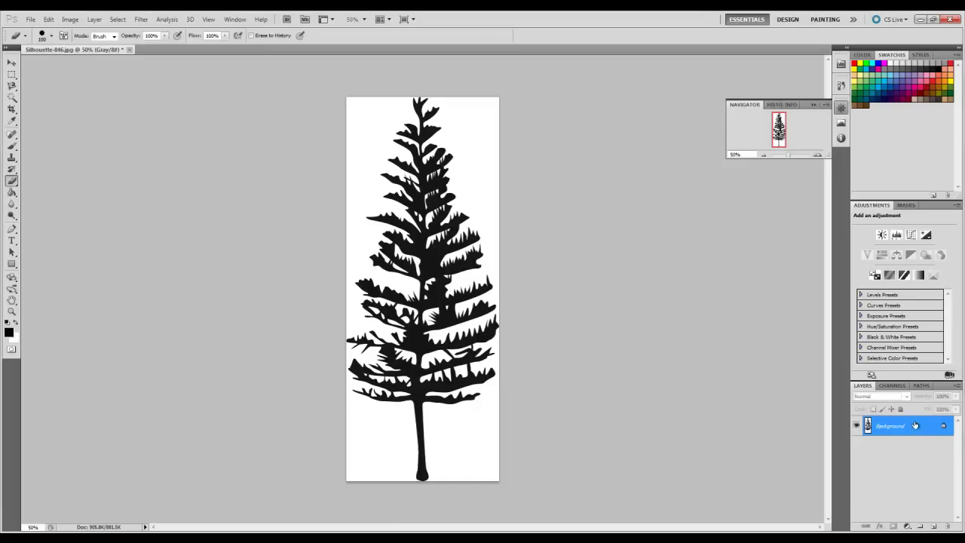
Convert the Background into Layer 0 and switch to the Magic Eraser tool
double_click(882, 426)
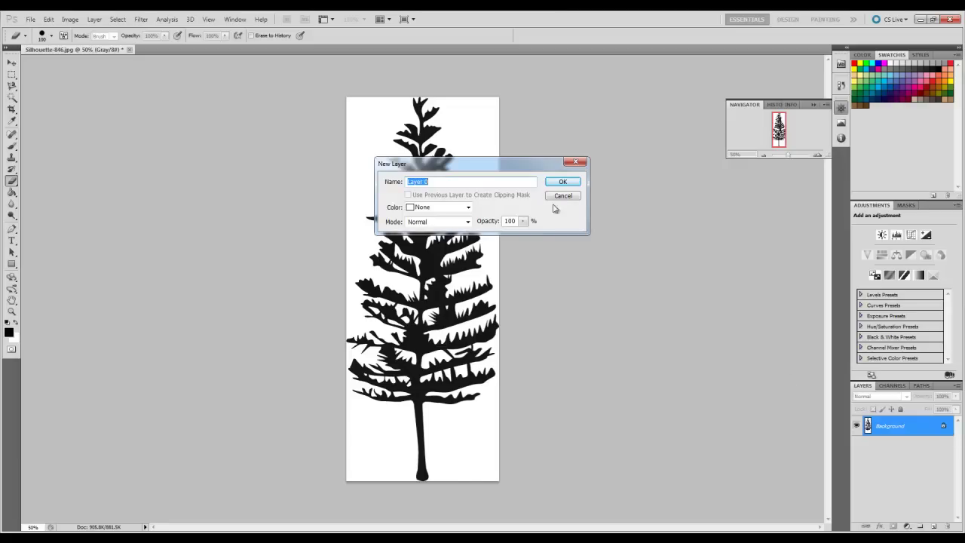
left_click(563, 182)
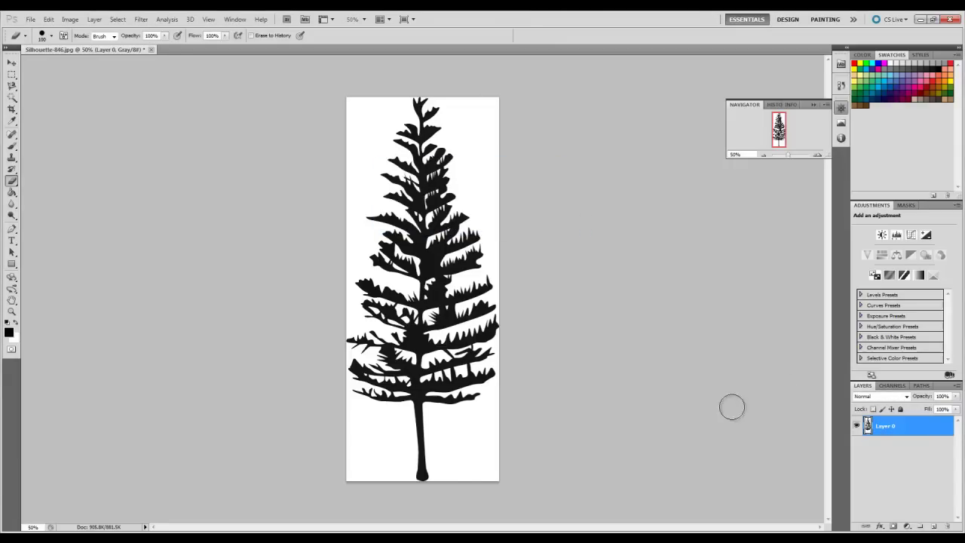
left_click(15, 182)
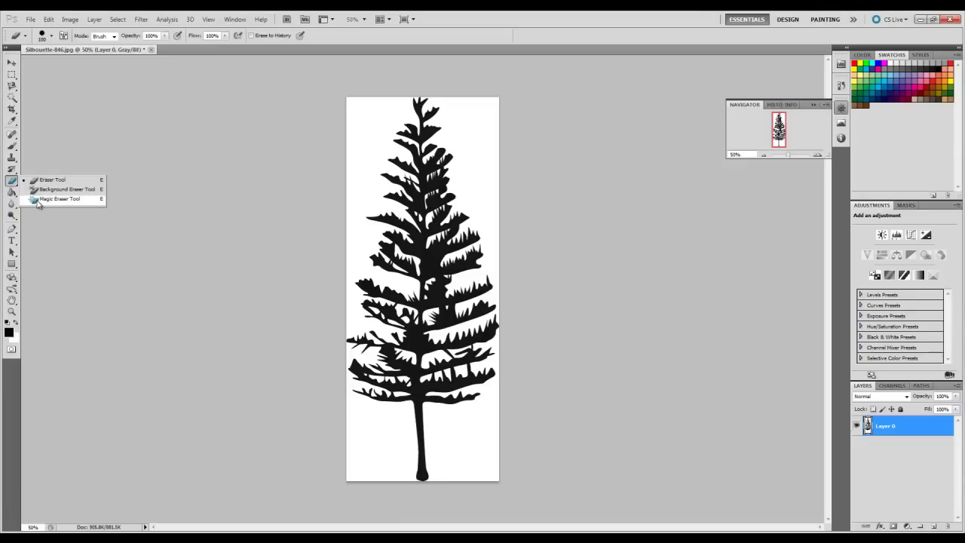
left_click(38, 201)
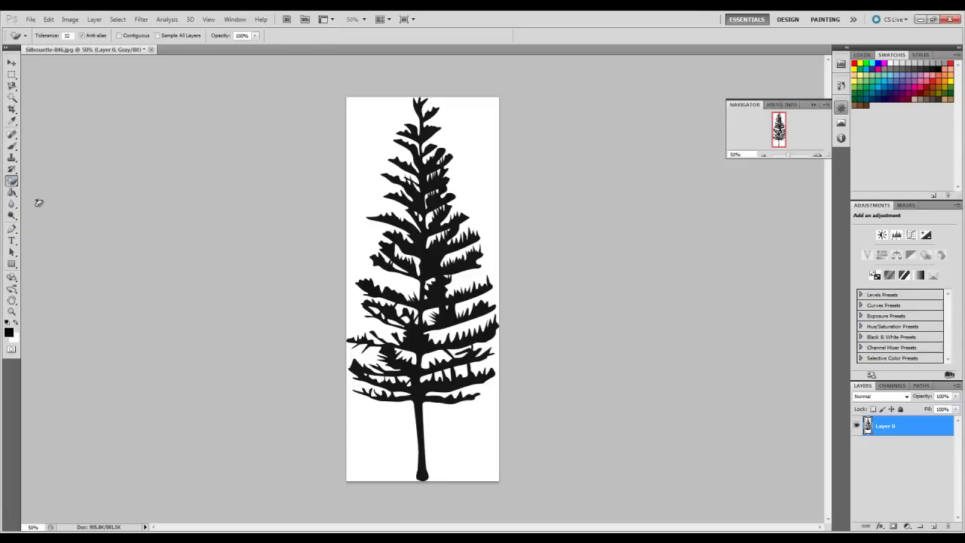
left_click(358, 174)
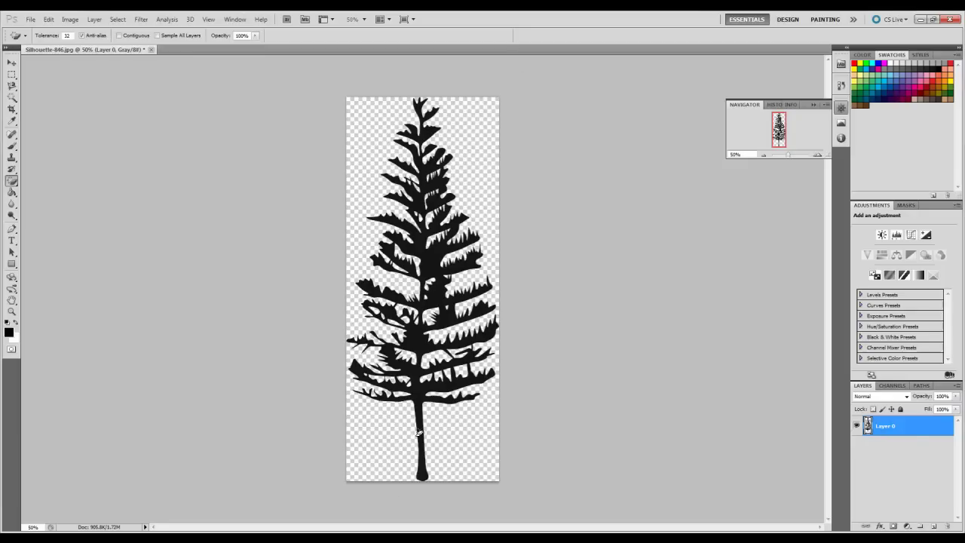
key("ctrl+z")
With Contiguous enabled, erase each white area around the tree and its trunk
left_click(120, 35)
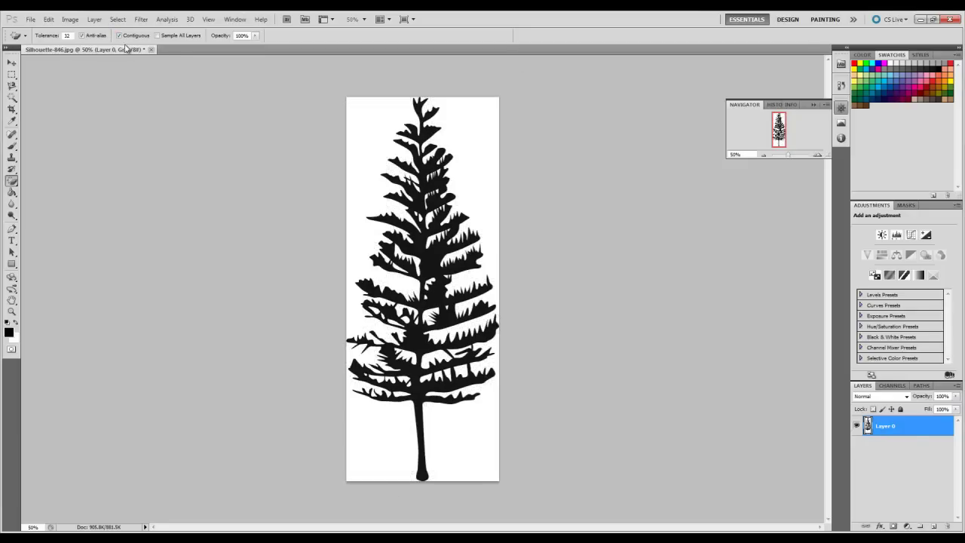
left_click(378, 172)
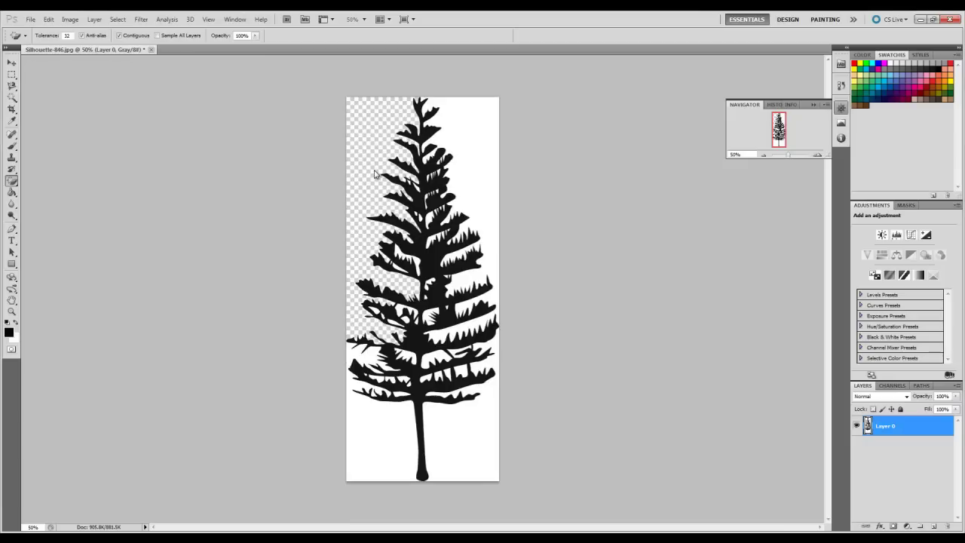
left_click(473, 159)
left_click(454, 434)
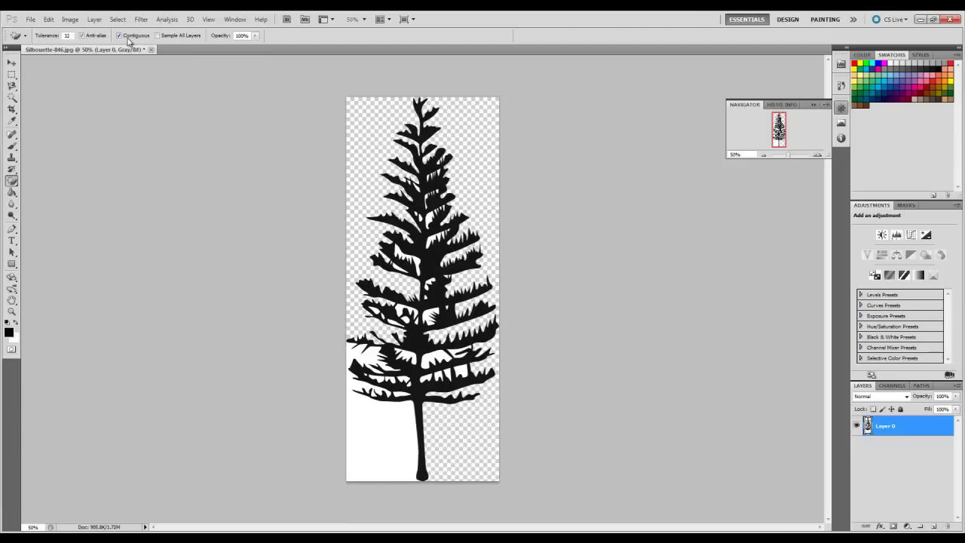
left_click(119, 36)
left_click(383, 464)
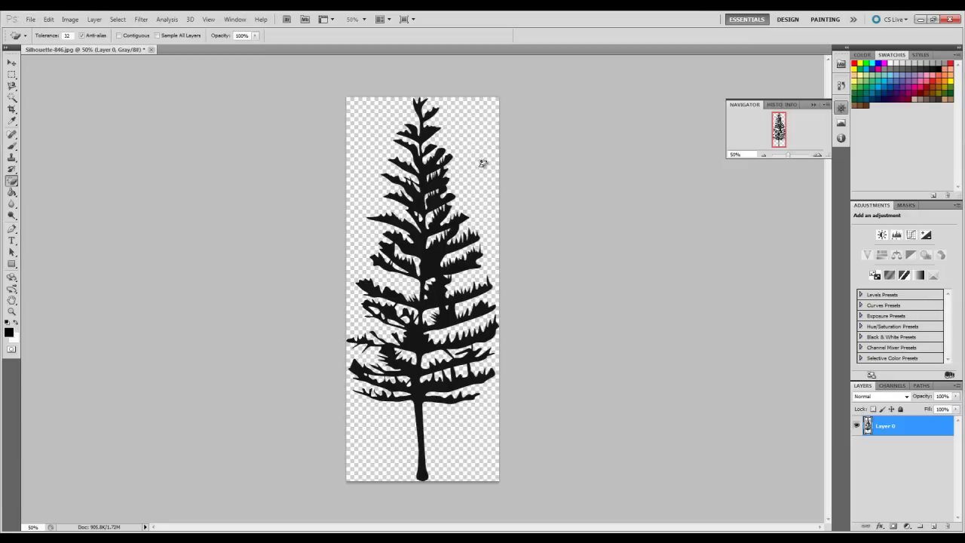
Start saving a copy of the image in PNG format
left_click(31, 19)
left_click(54, 174)
left_click(532, 411)
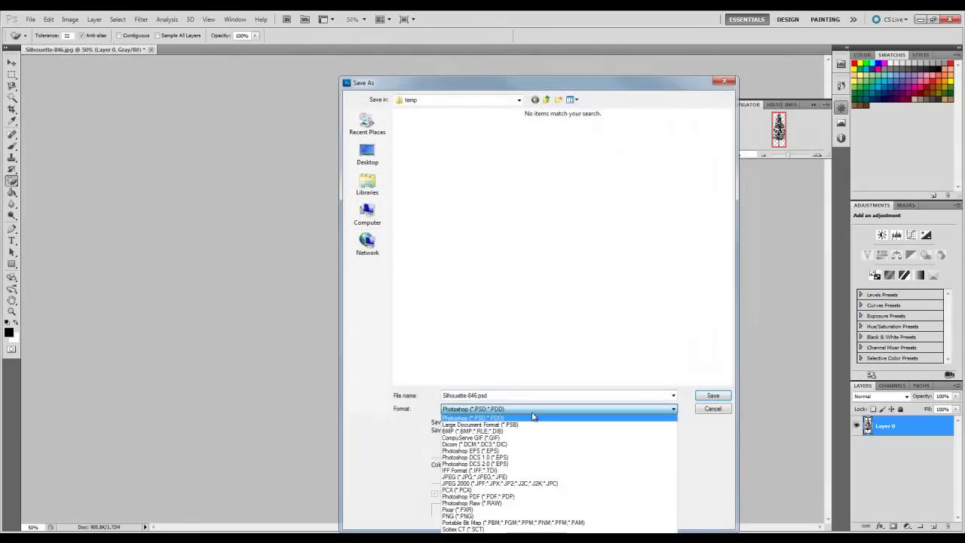
left_click(488, 517)
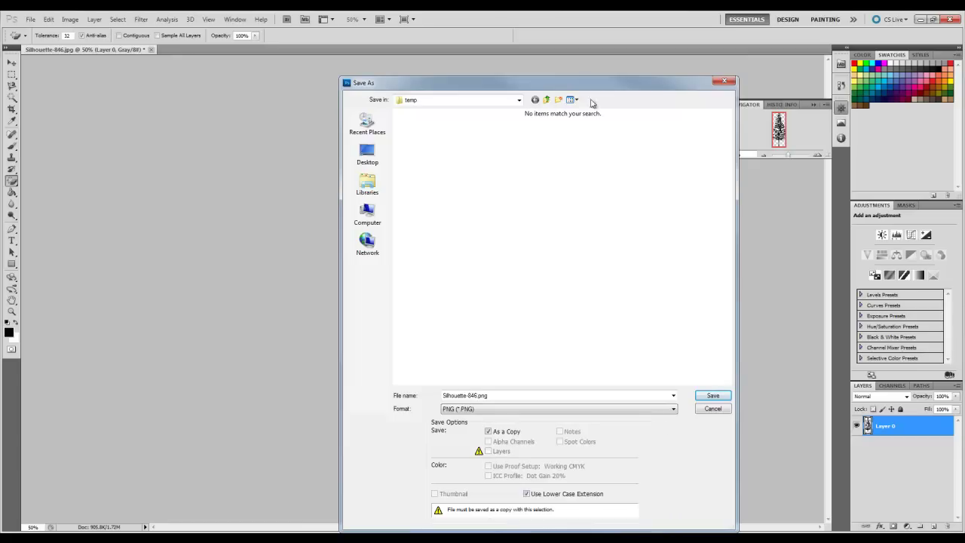
left_click_drag(569, 78, 604, 52)
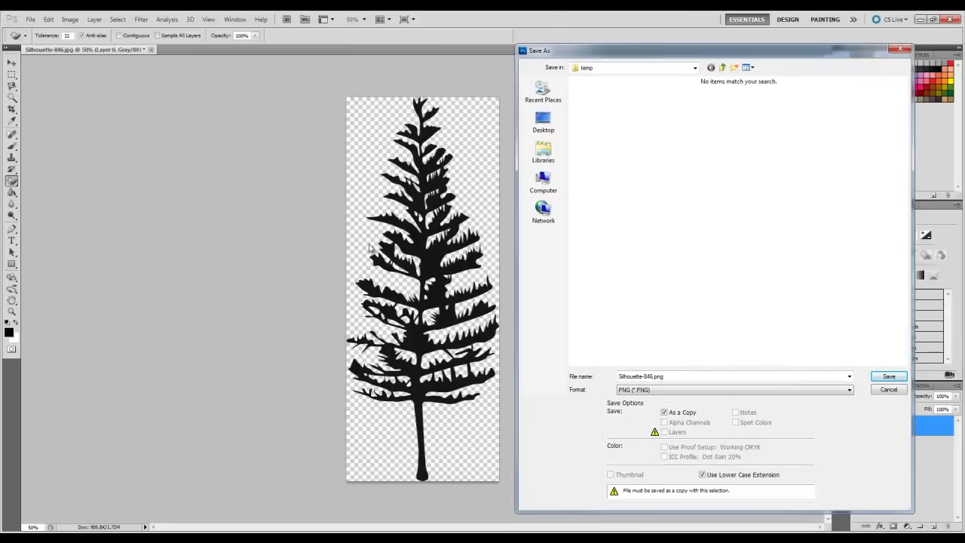
Create a My Archicad Library folder on Data (I:) and save the non-interlaced PNG there
left_click(694, 68)
left_click(695, 68)
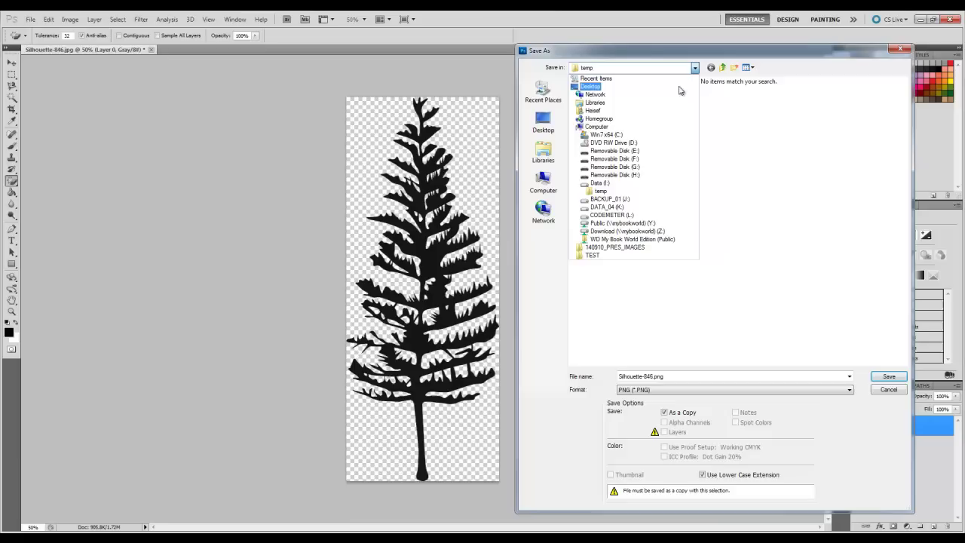
left_click(601, 189)
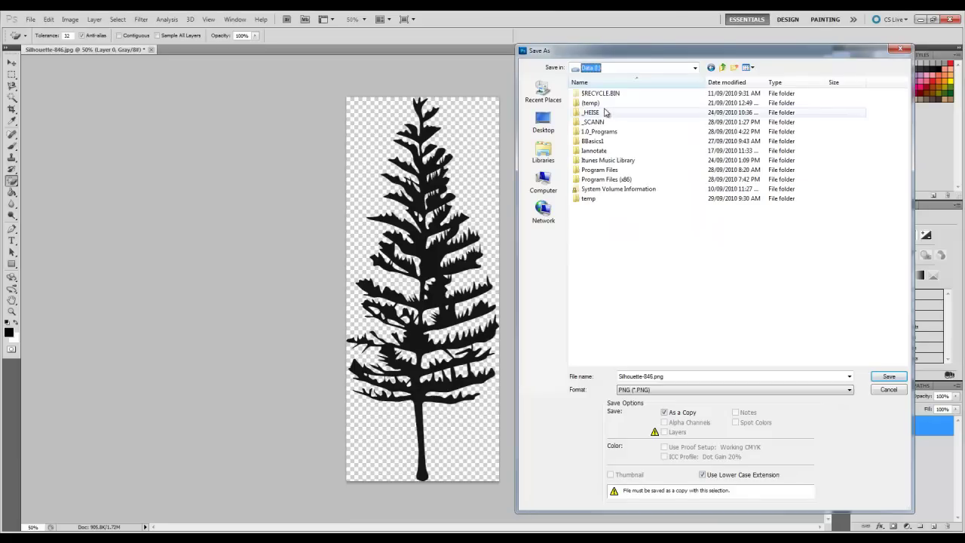
left_click(732, 68)
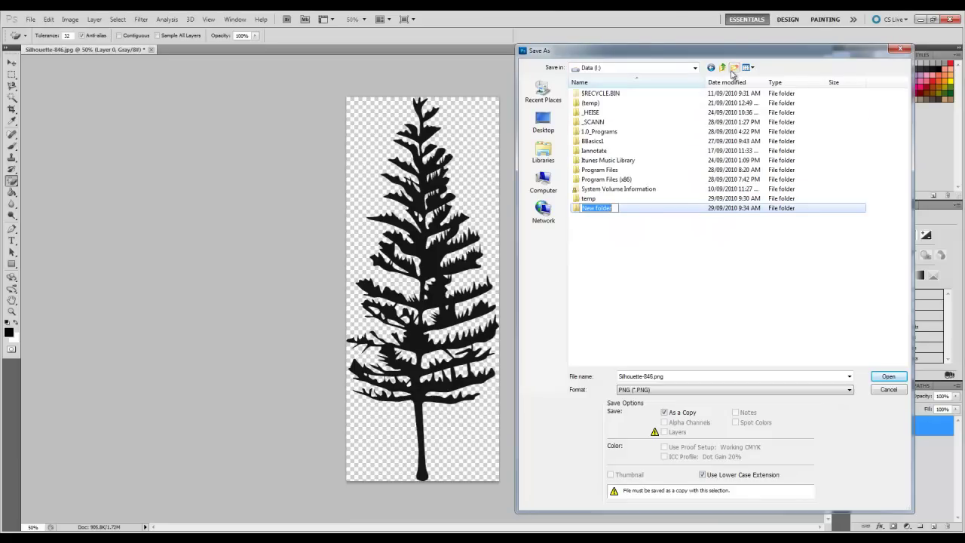
type("Archicad Library Archicad")
key("Return")
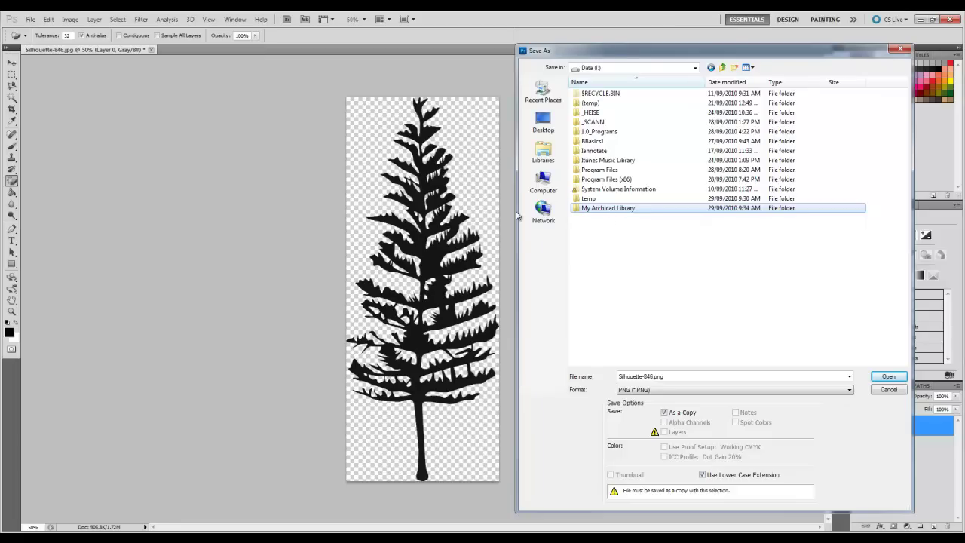
double_click(580, 208)
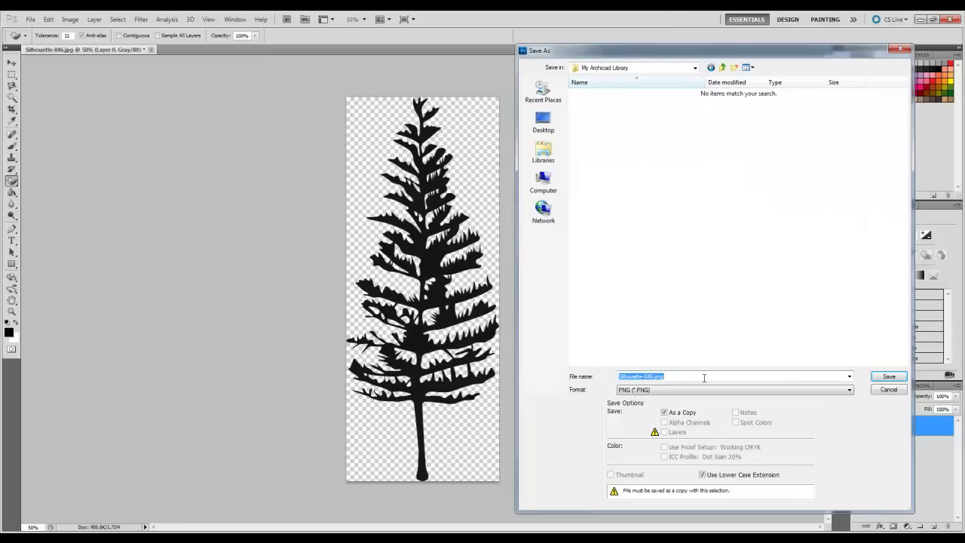
left_click(891, 377)
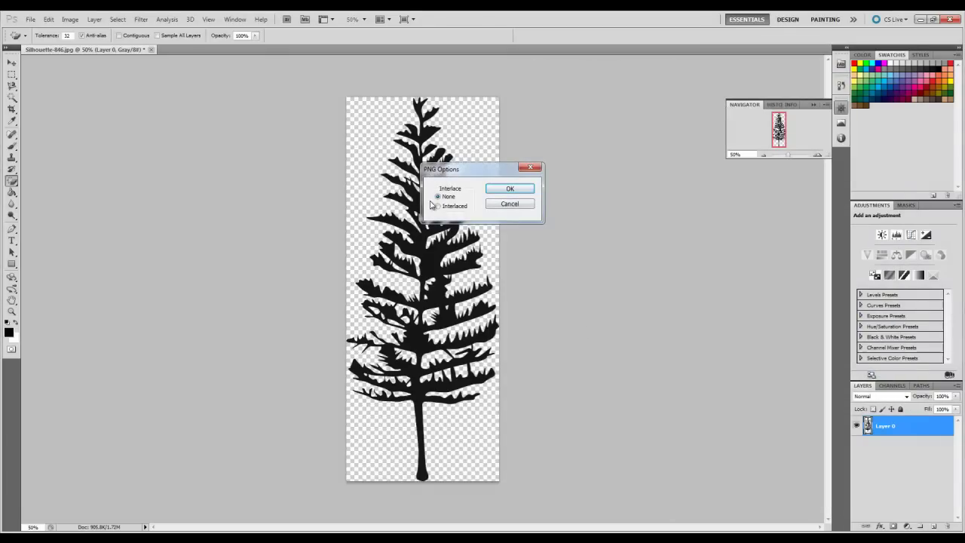
left_click(510, 189)
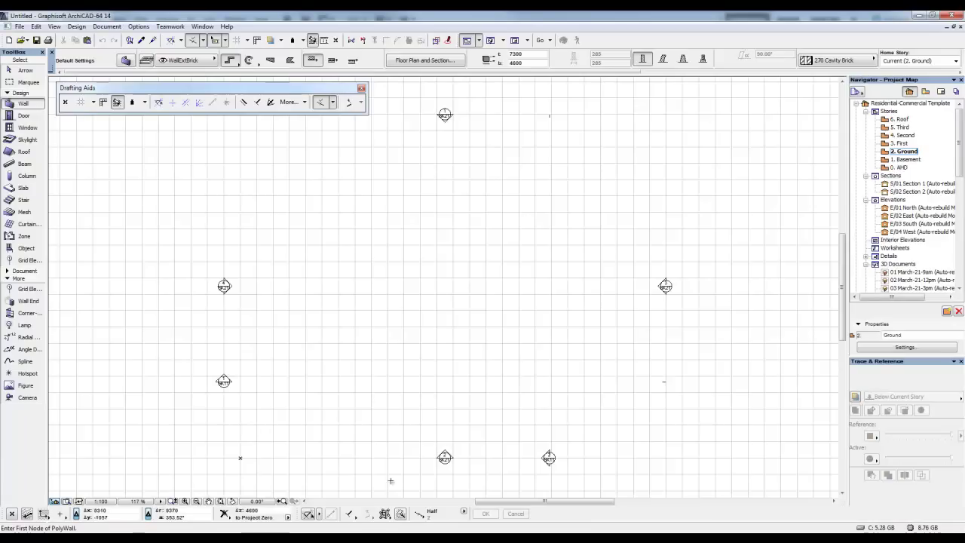
In Library Manager, add My Archicad Library from Data (I:) and reload the libraries
scroll(494, 271, "down", 2)
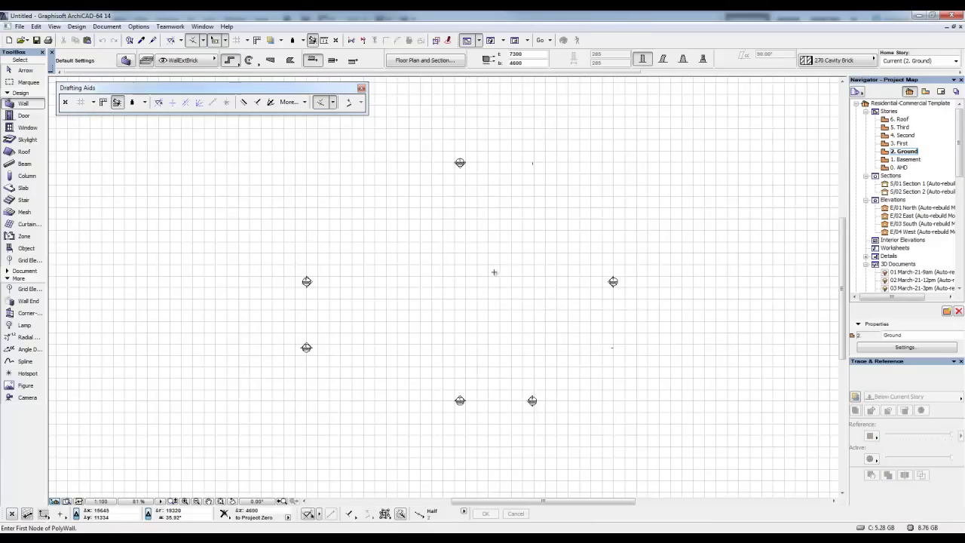
left_click(19, 26)
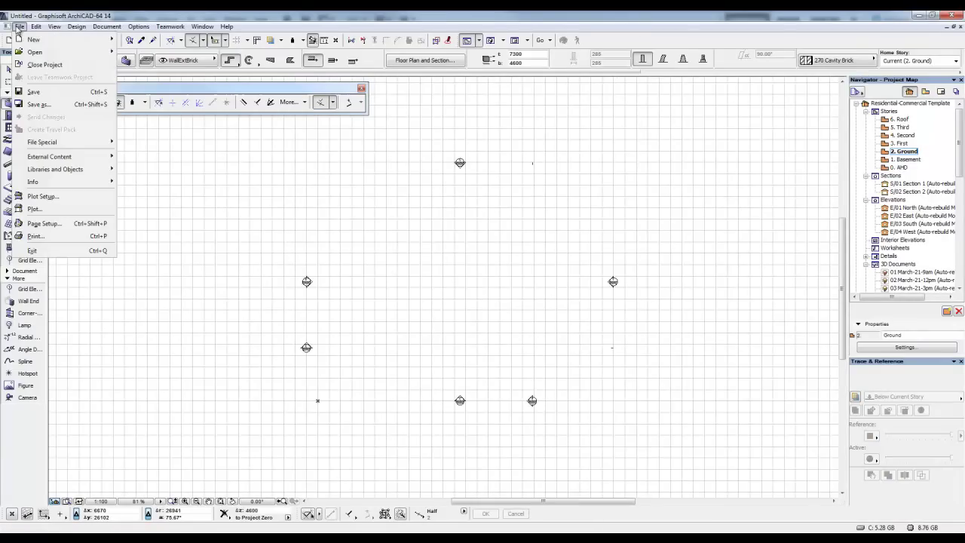
mouse_move(46, 177)
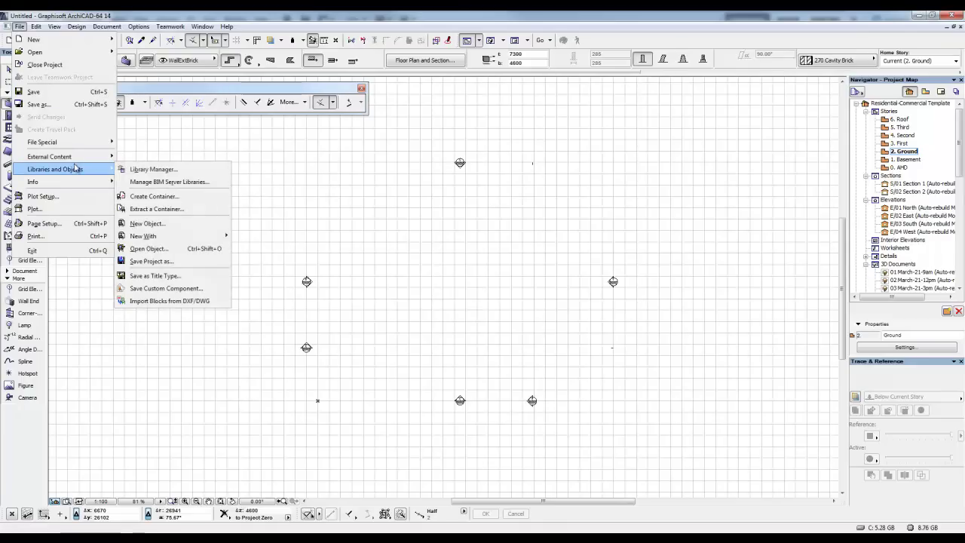
left_click(147, 173)
left_click(474, 121)
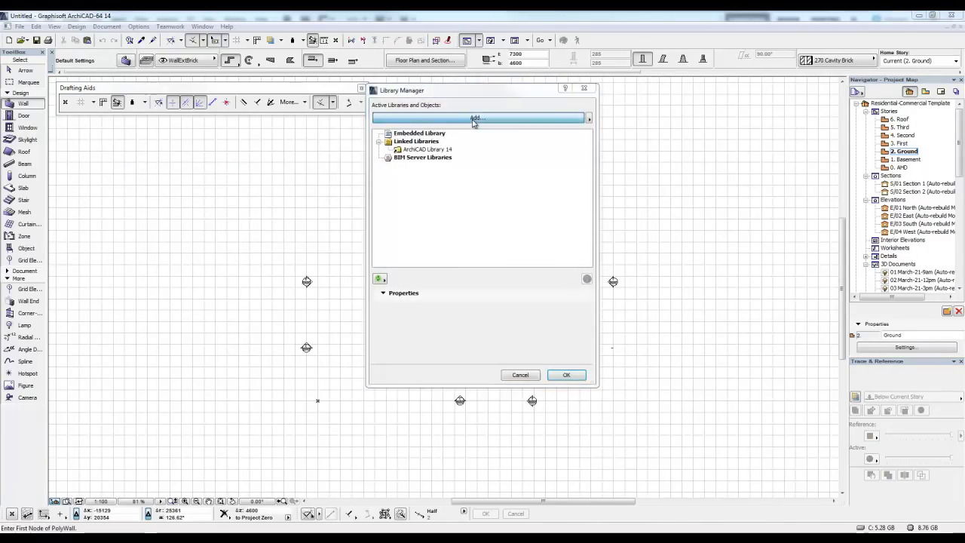
left_click(349, 77)
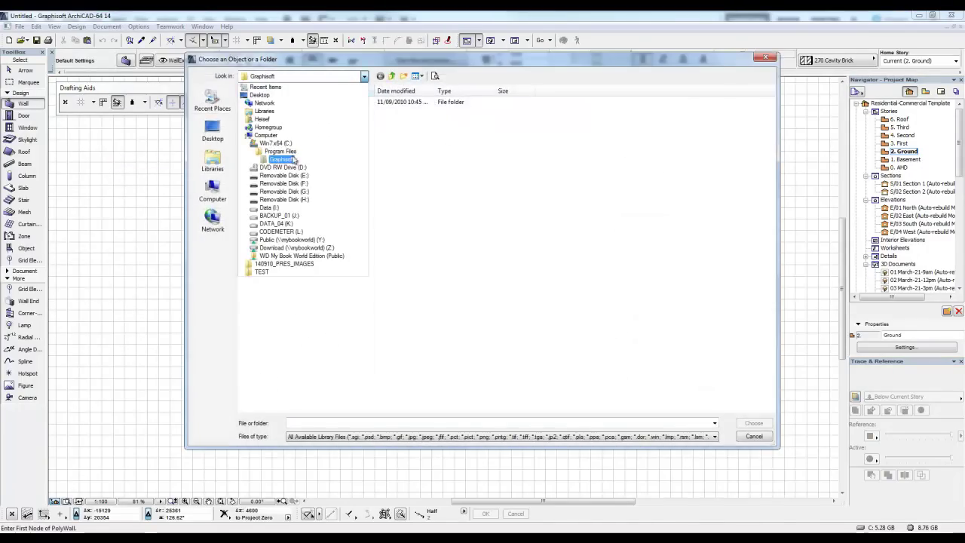
left_click(267, 207)
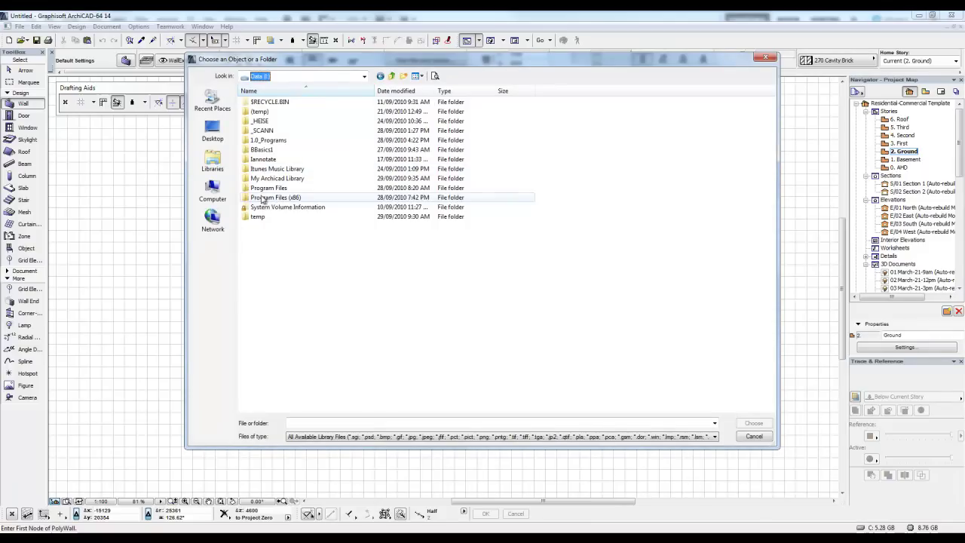
left_click(278, 178)
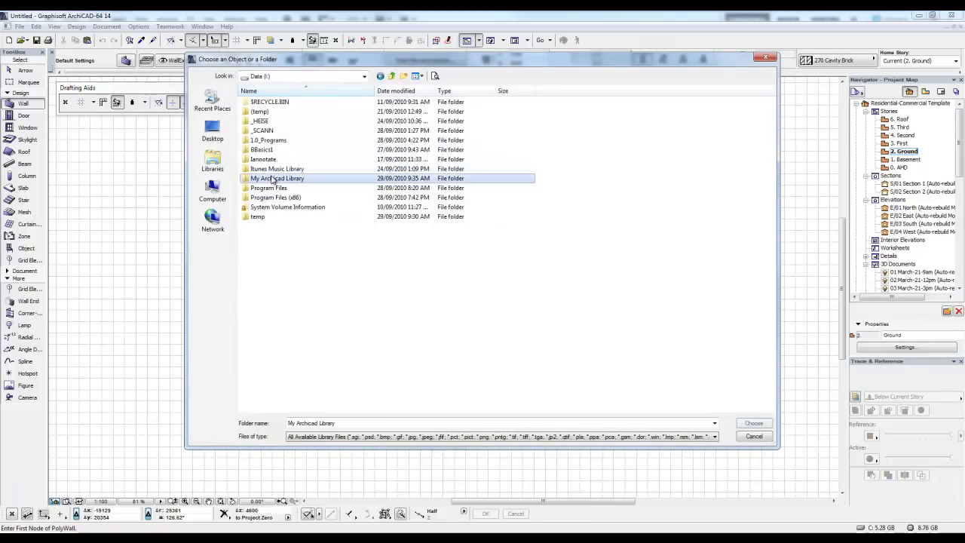
left_click(754, 423)
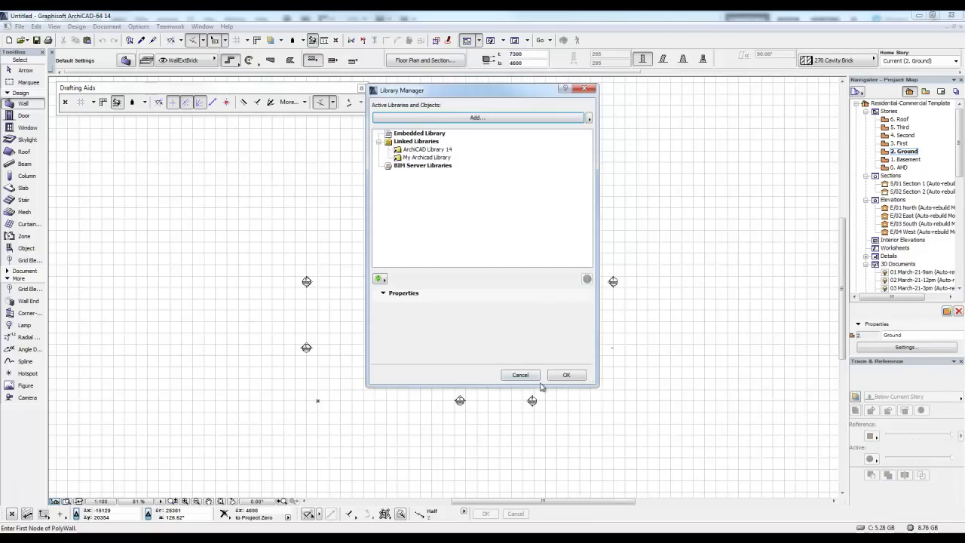
left_click(566, 374)
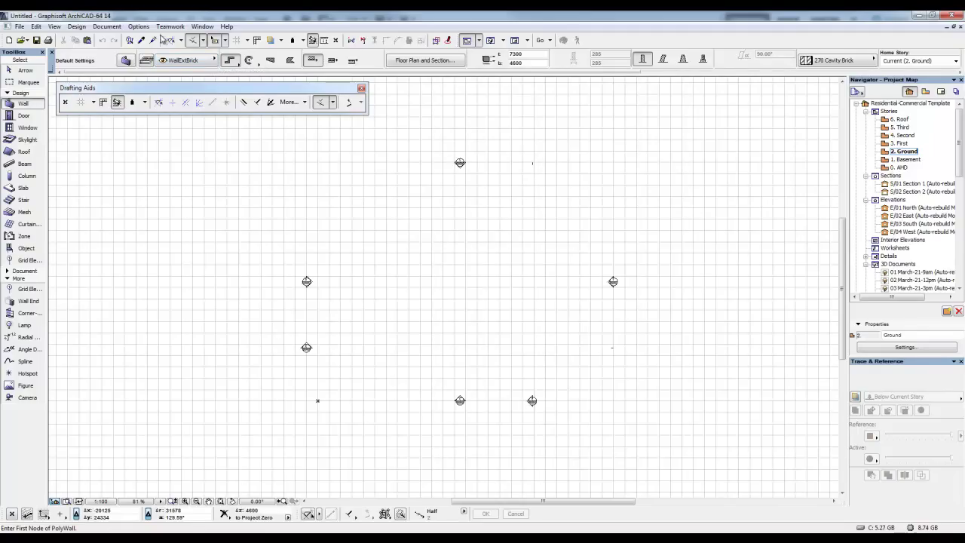
Duplicate the Brick Face material as a new material named _Tree
left_click(141, 28)
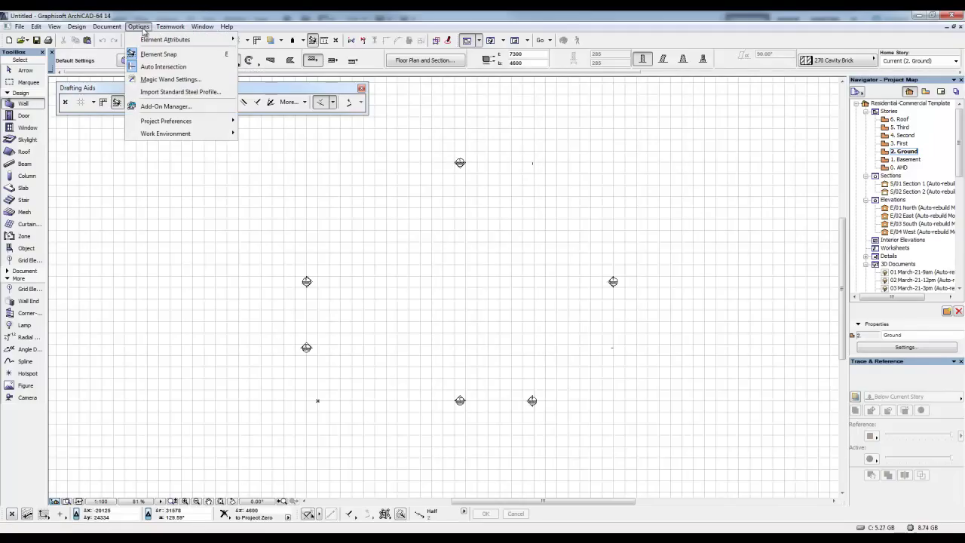
mouse_move(140, 40)
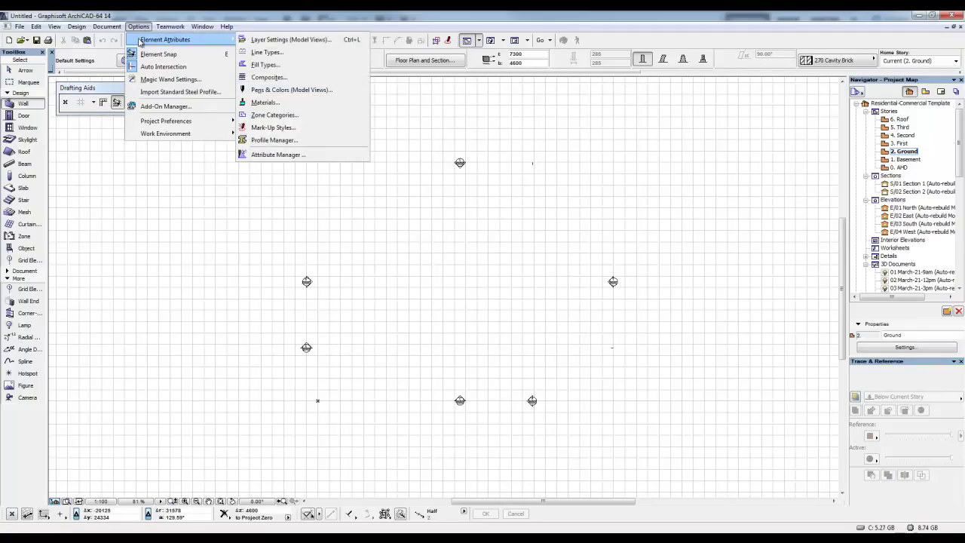
left_click(264, 104)
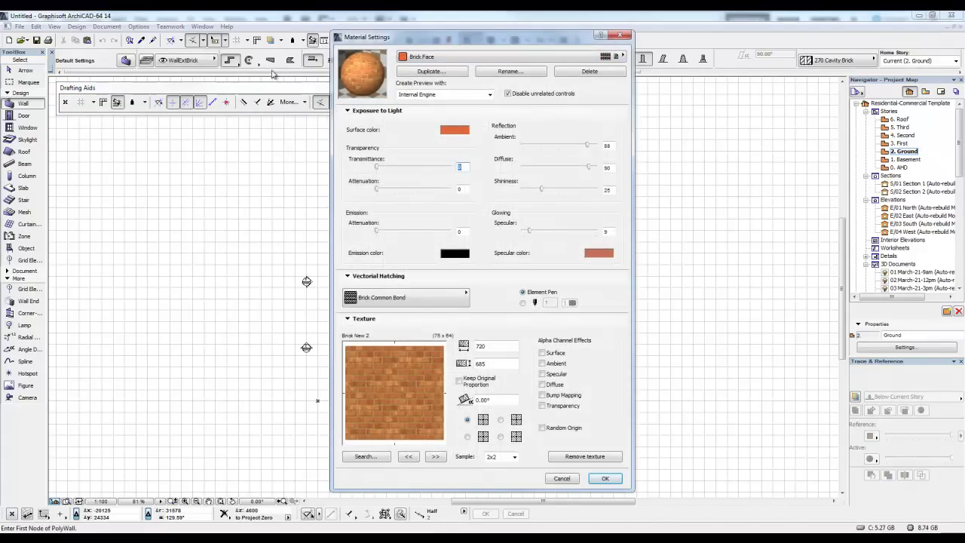
left_click(432, 70)
type("J")
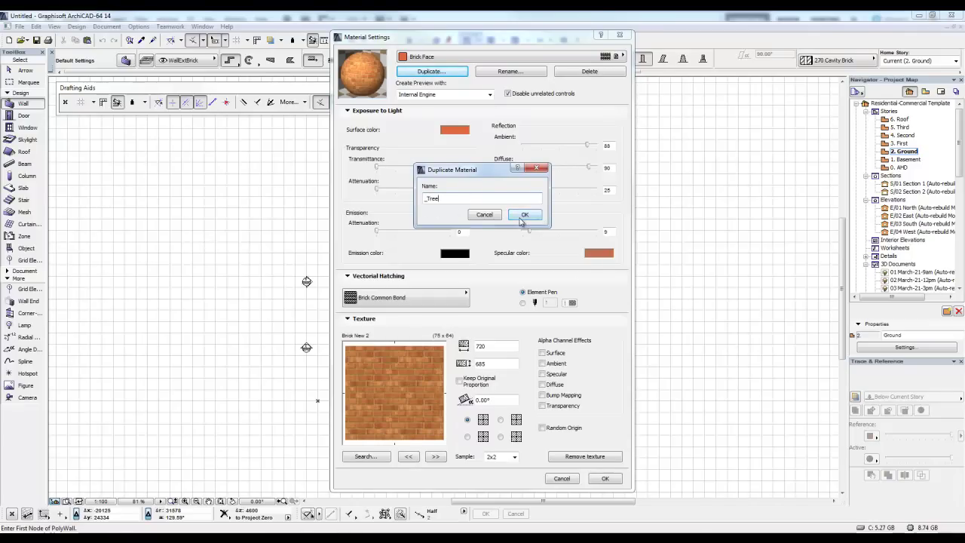
left_click(525, 214)
Change the _Tree surface colour to black
left_click(454, 132)
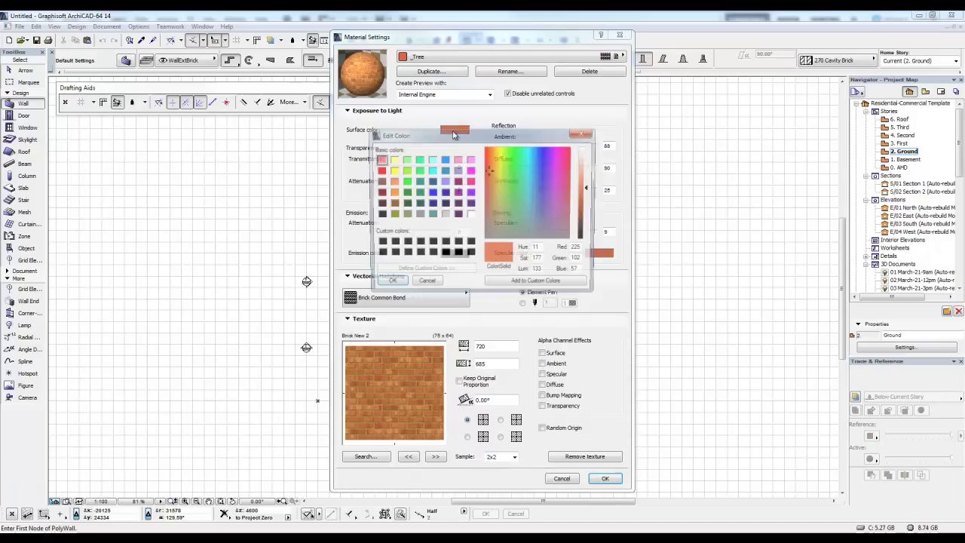
left_click(379, 214)
left_click(394, 286)
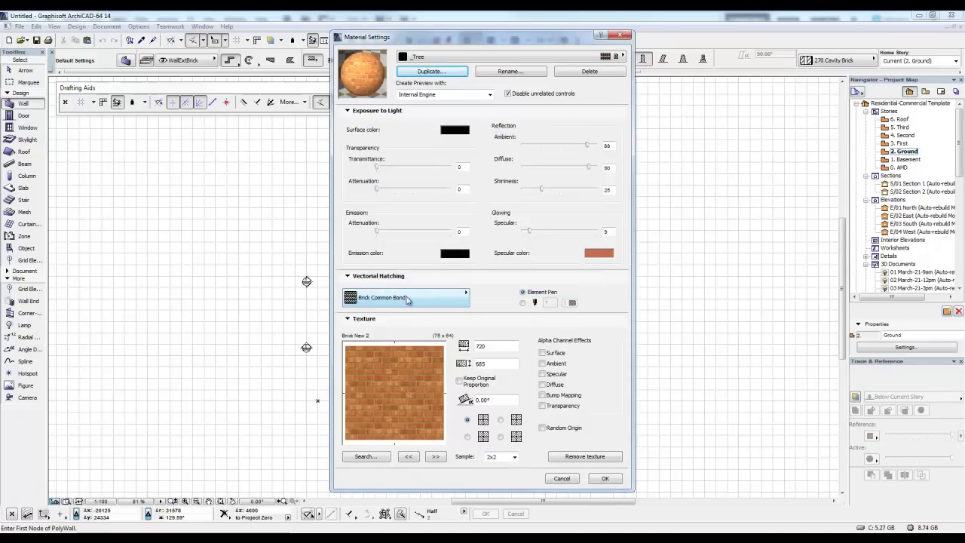
left_click(400, 297)
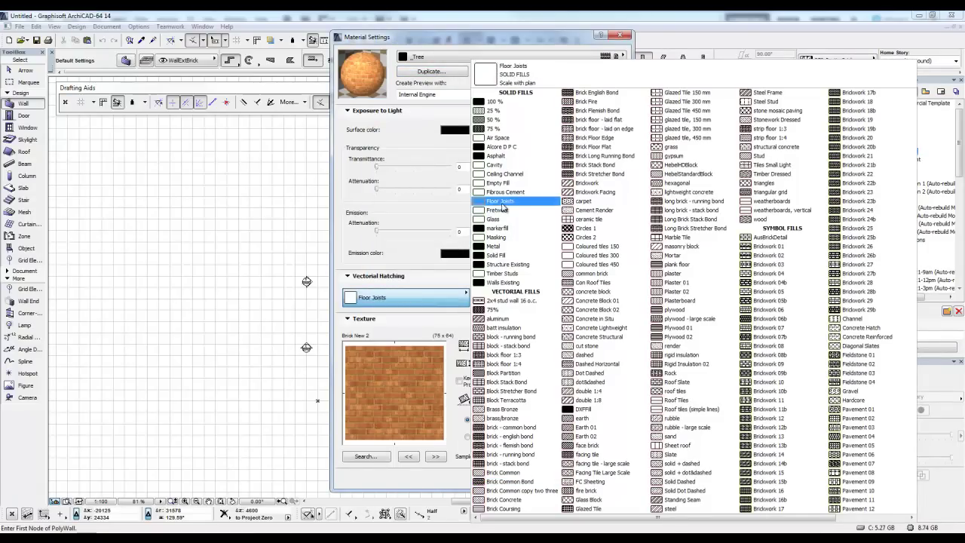
Give _Tree the Air Space hatch and Silhouette-846.png from My Archicad Library as texture
left_click(500, 140)
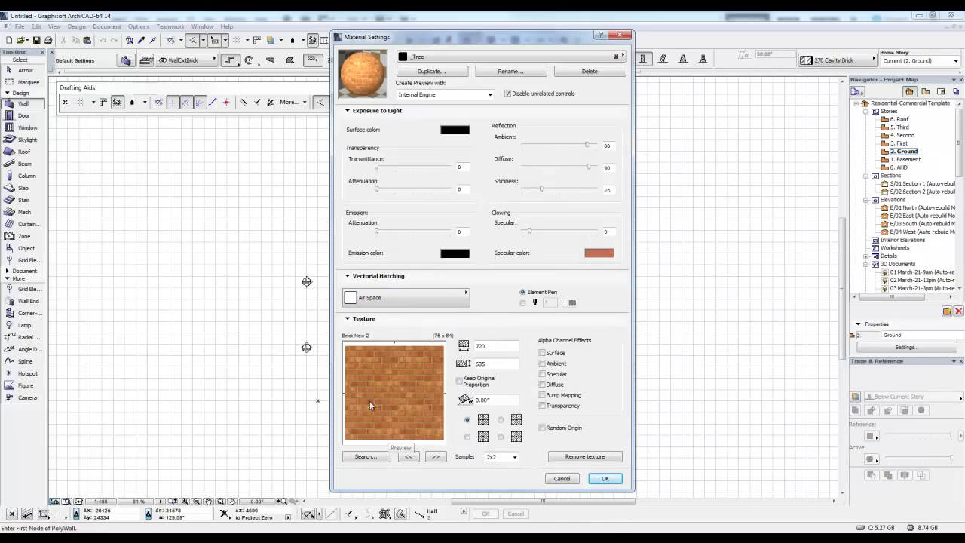
left_click(367, 456)
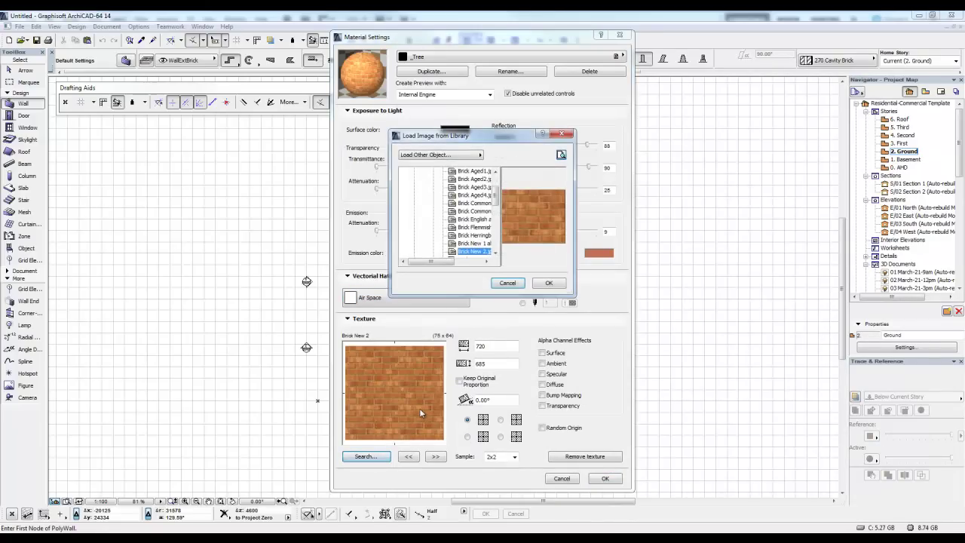
left_click_drag(496, 243, 499, 184)
left_click(414, 178)
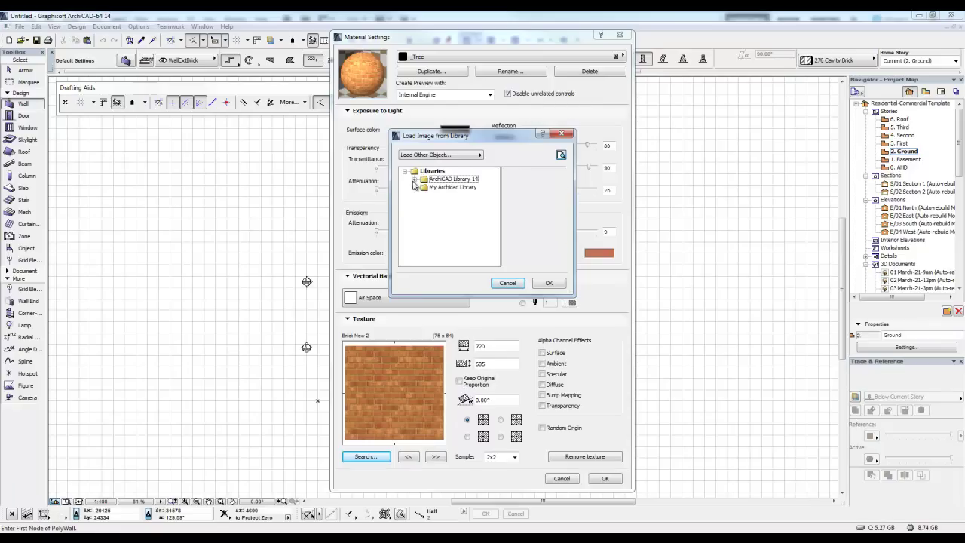
left_click(423, 187)
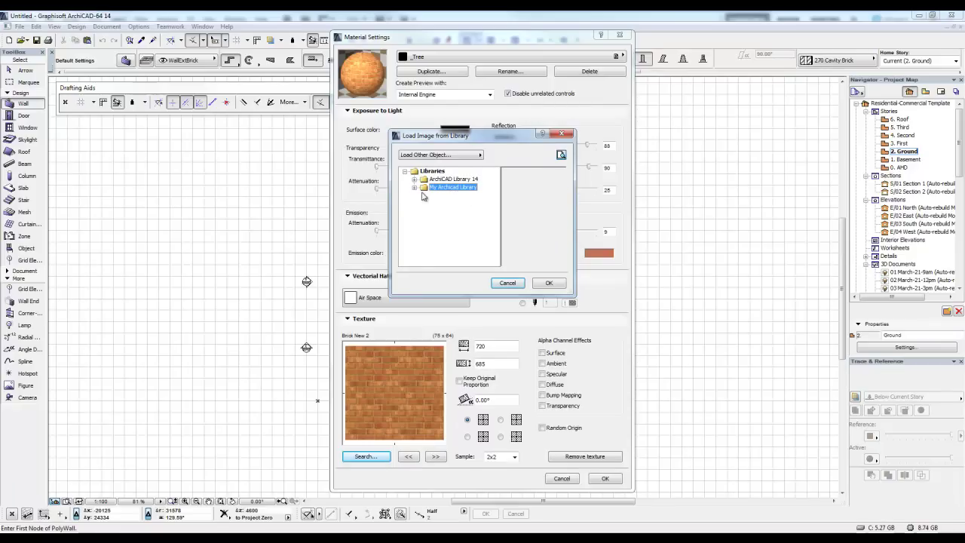
left_click(414, 186)
left_click(456, 195)
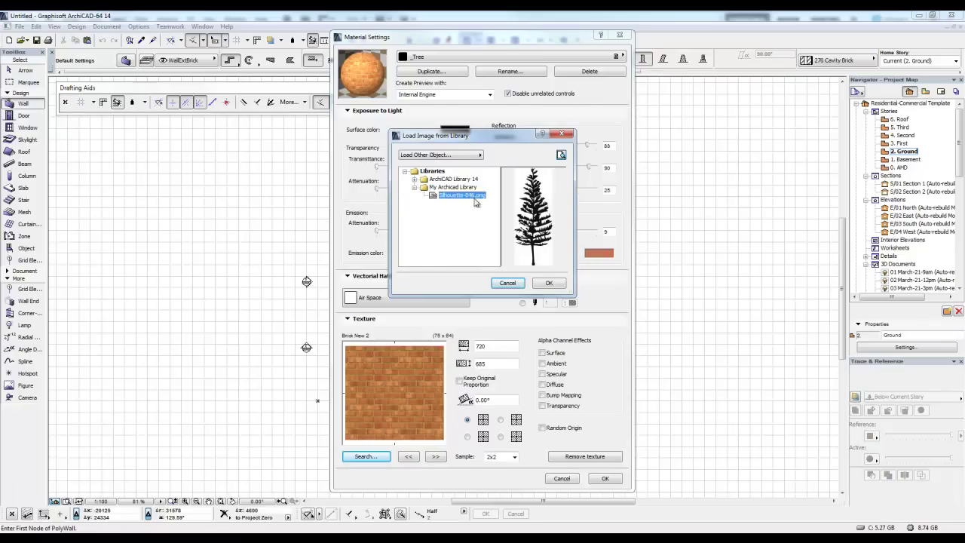
left_click(548, 283)
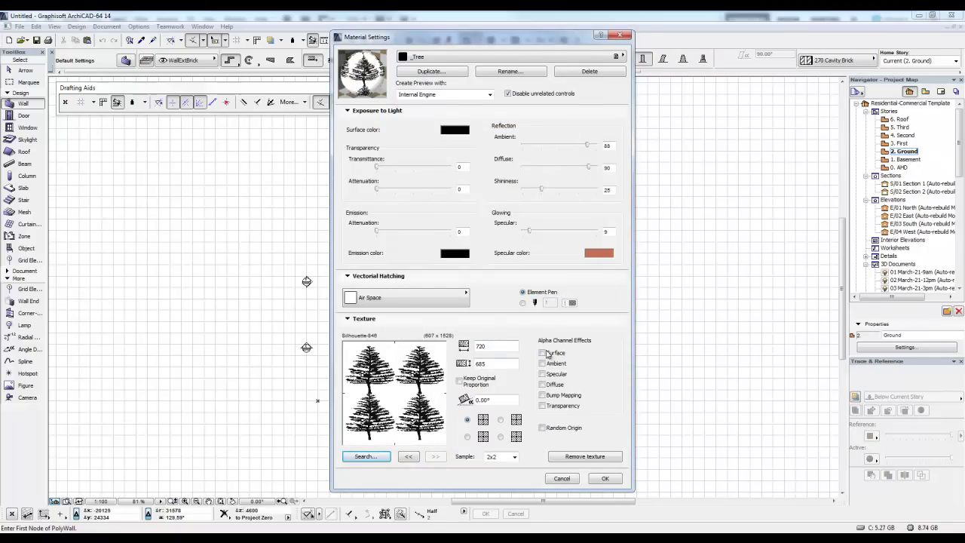
Enable alpha-channel transparency, keep original proportions (720 × 1812) and set the sample to 1x1
left_click(548, 407)
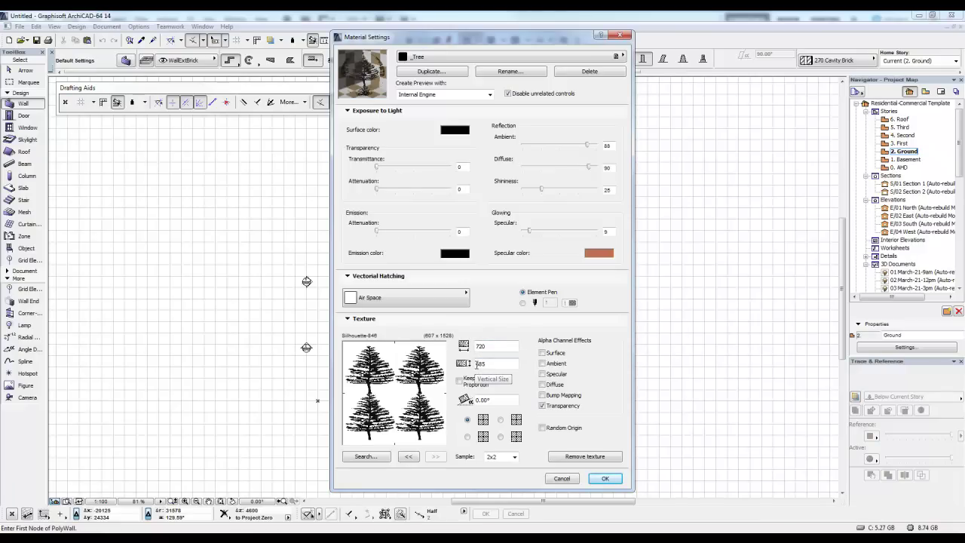
left_click(459, 382)
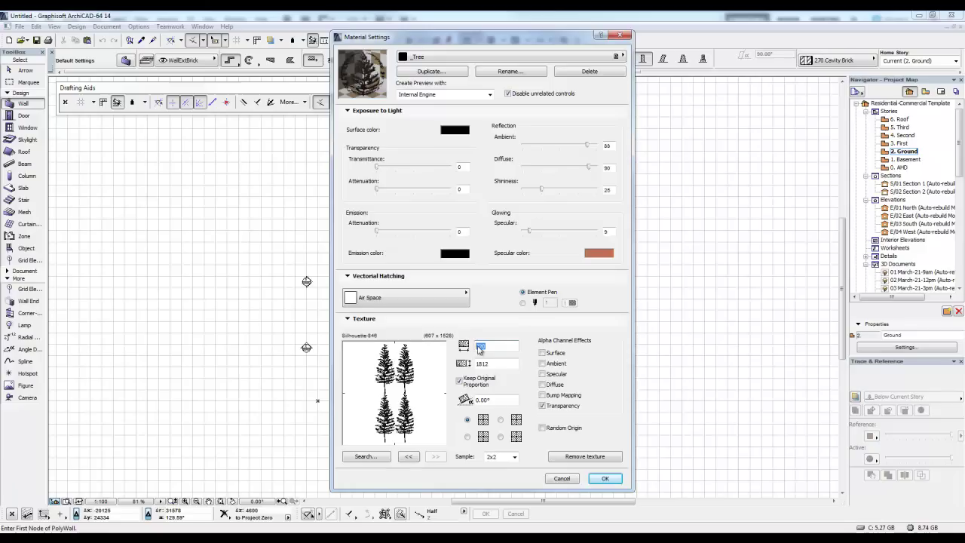
key("Tab")
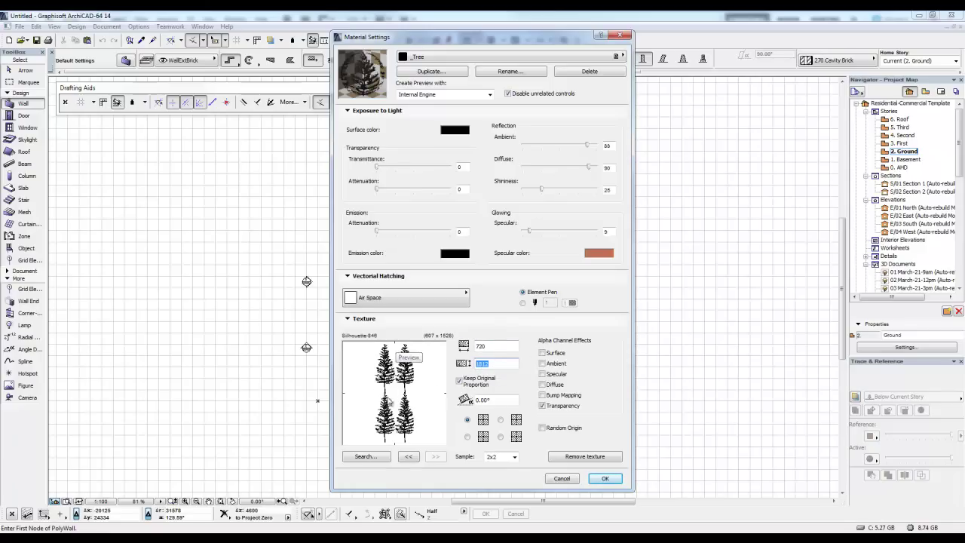
left_click(493, 456)
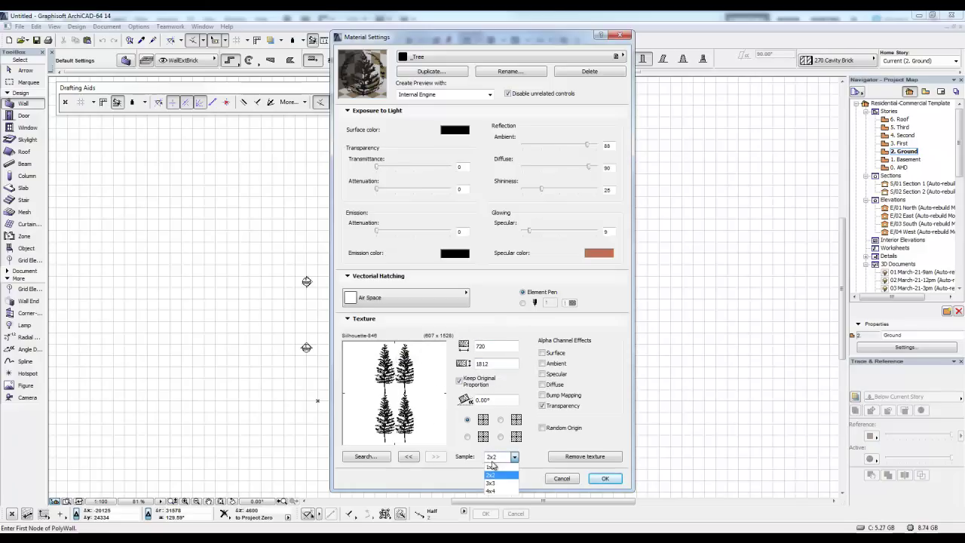
left_click(491, 467)
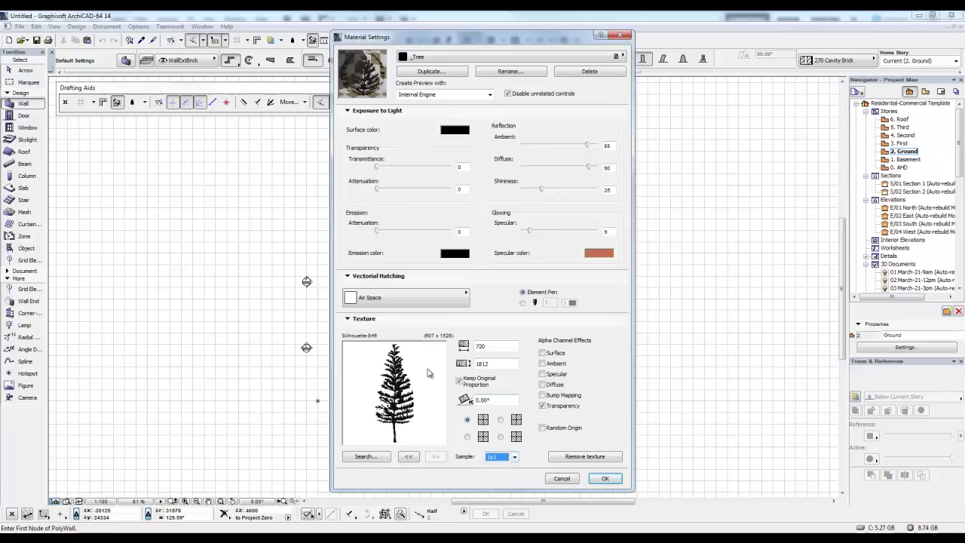
double_click(497, 345)
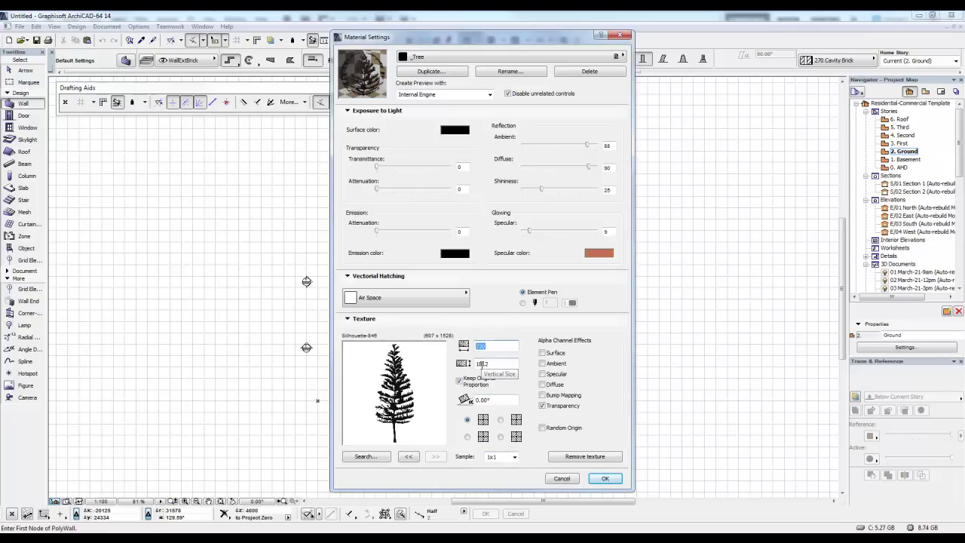
Note the sizes 720 and 1812 on a sticky note placed beside the material settings
key("super")
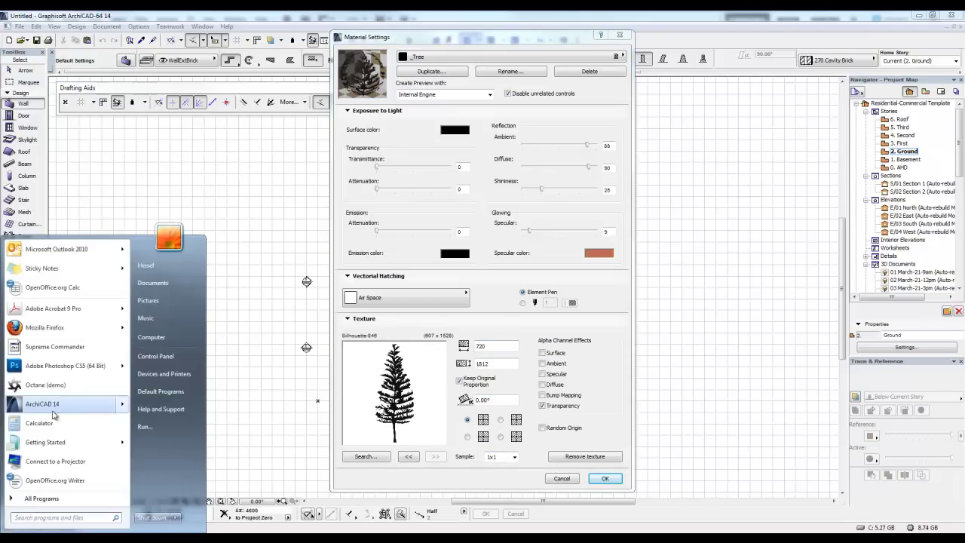
key("super")
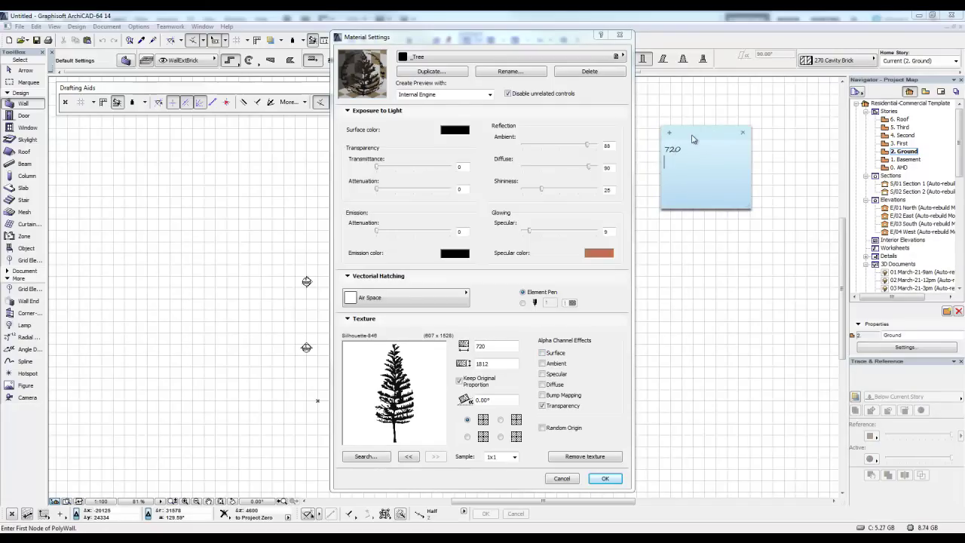
type("12")
left_click_drag(692, 137, 772, 94)
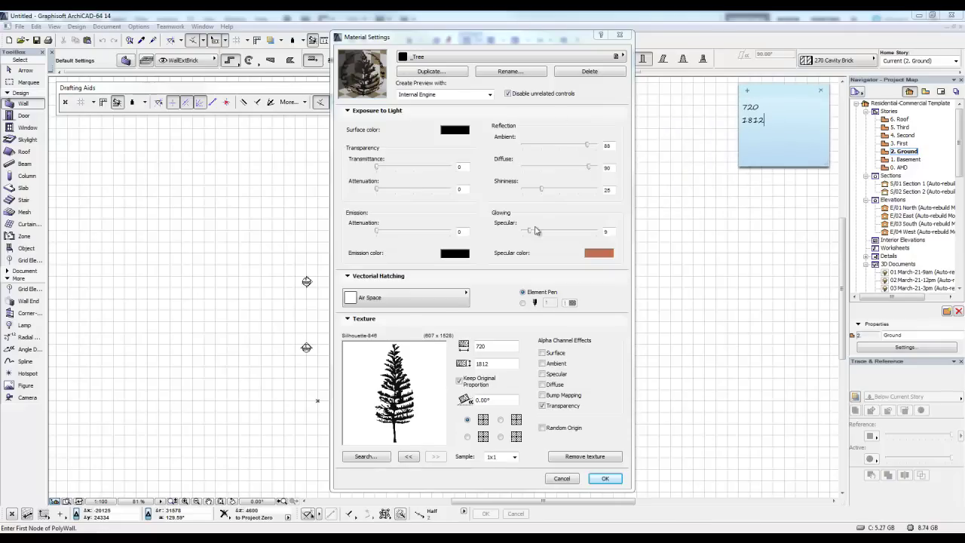
Preview _Tree in LightWorks, match the shader to the internal engine, and confirm
left_click(416, 95)
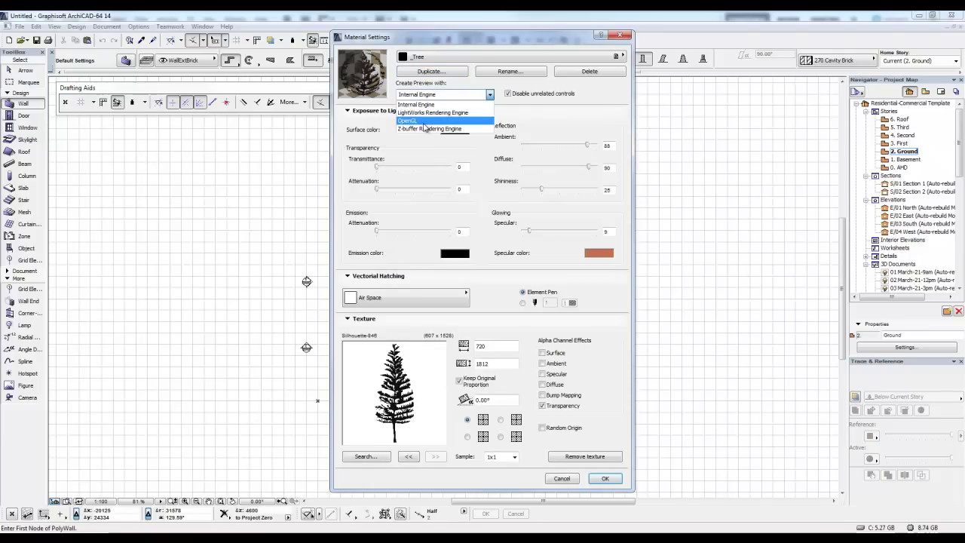
left_click(427, 113)
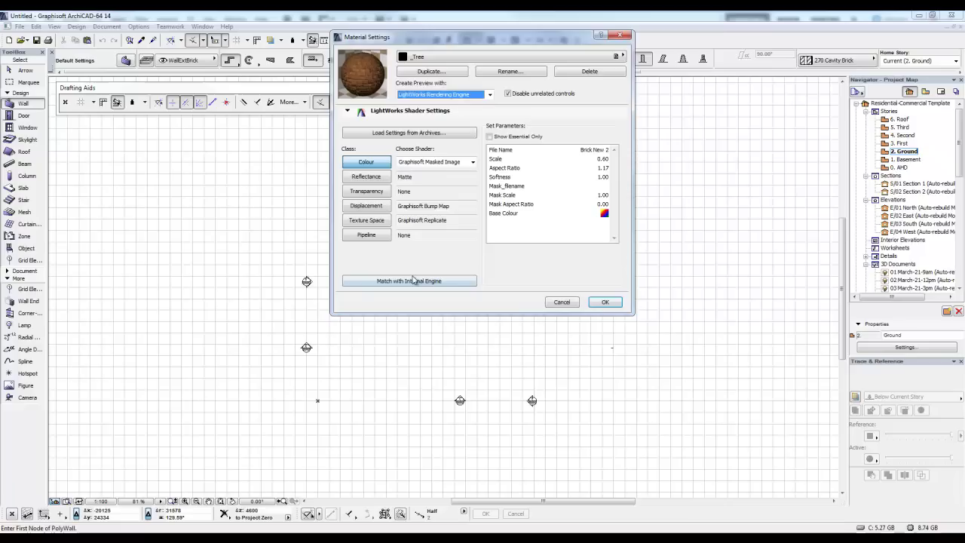
left_click(408, 281)
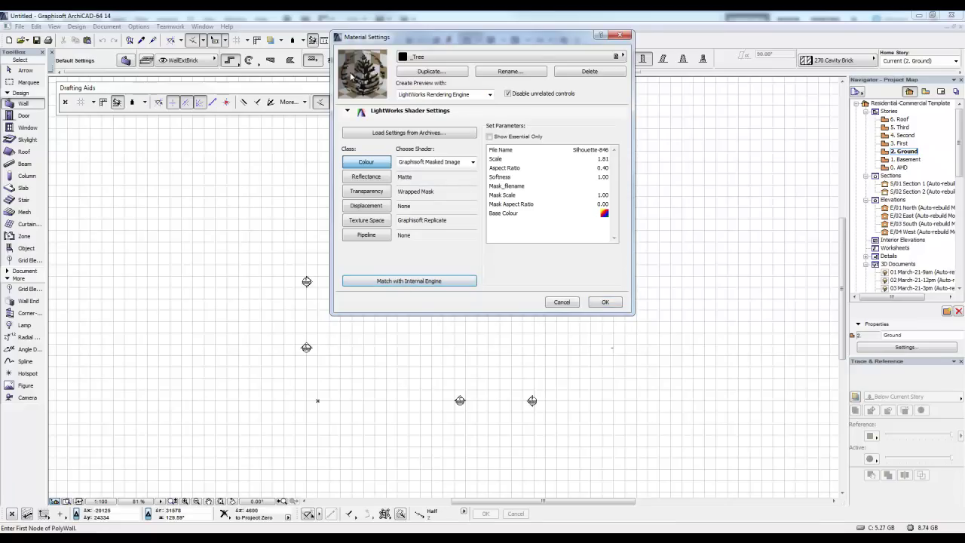
left_click(606, 302)
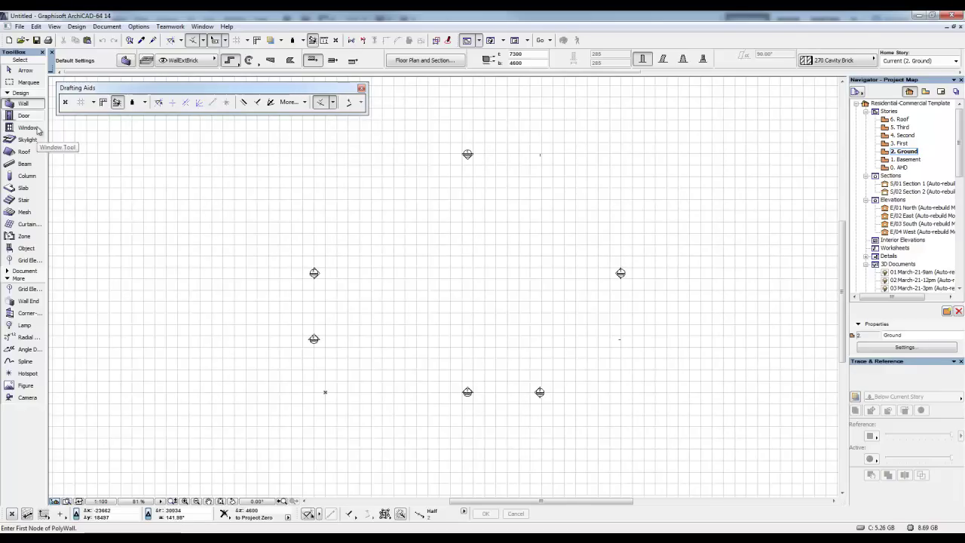
Set wall defaults to a solid 100 % cut fill, 0 offset and 1812 height
left_click(126, 60)
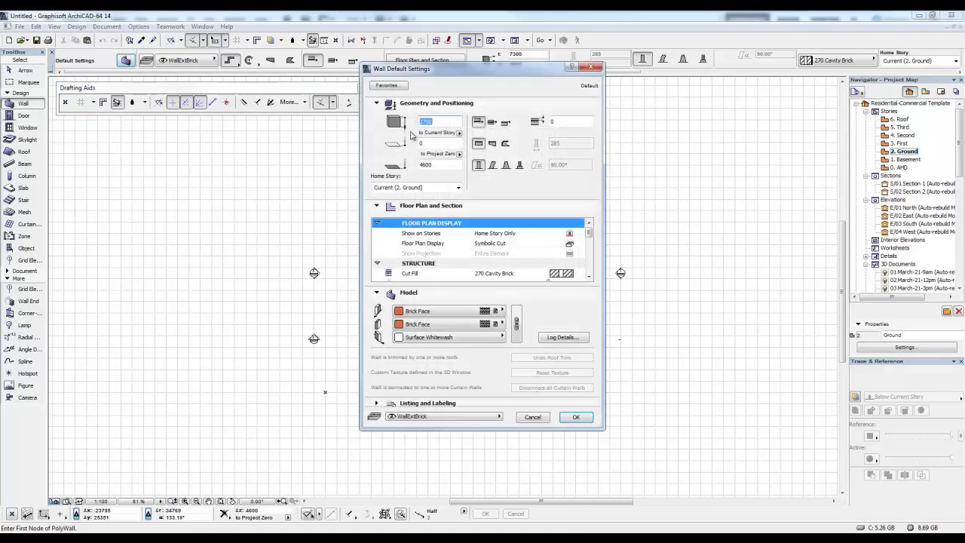
left_click(561, 273)
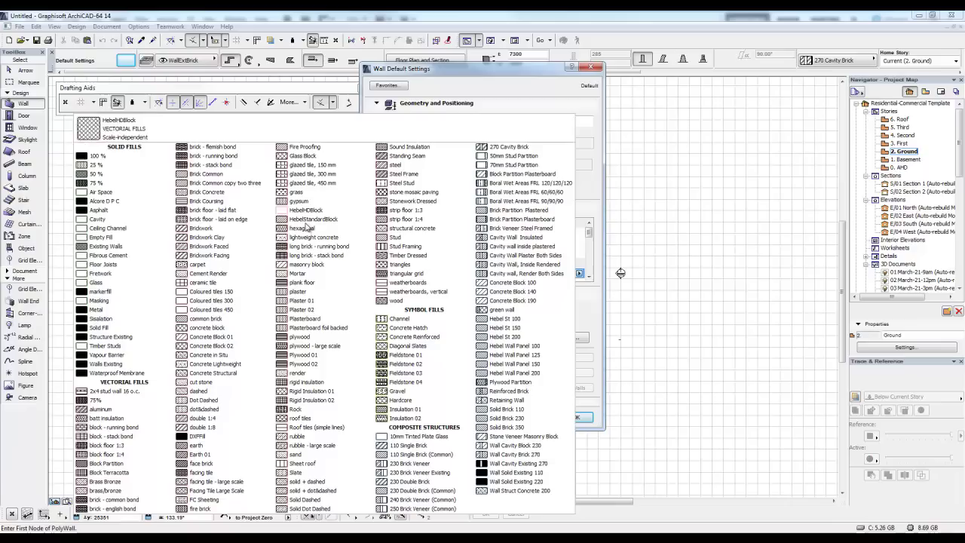
left_click(130, 158)
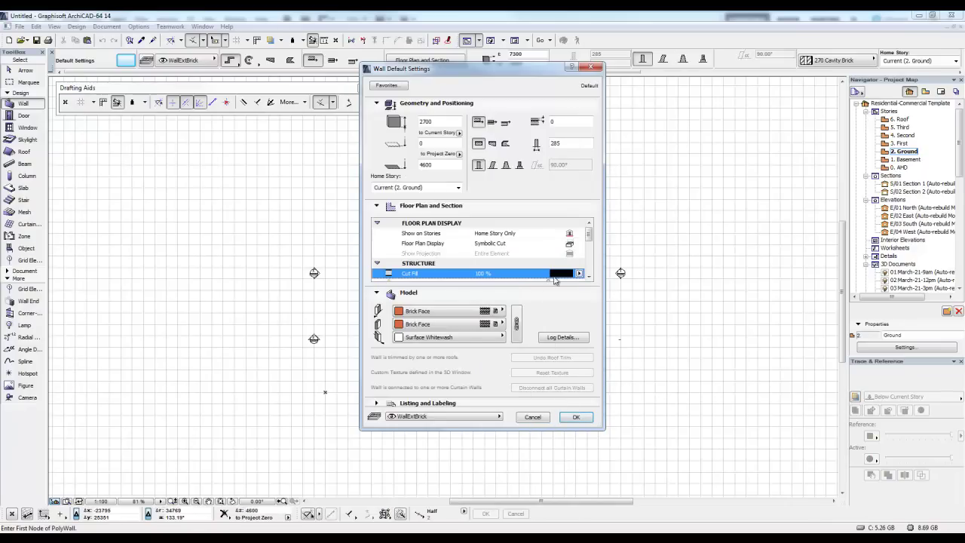
left_click(574, 142)
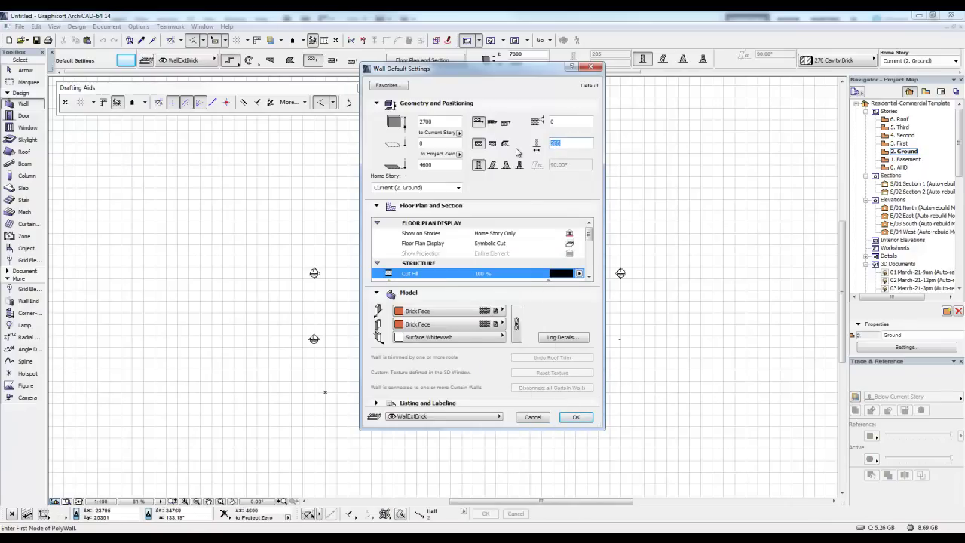
type("0")
left_click(573, 122)
key("Tab")
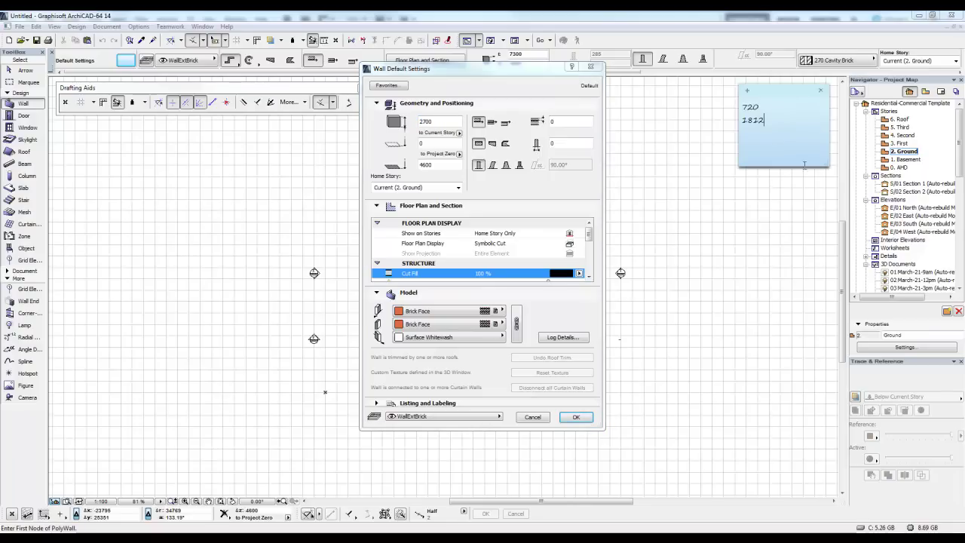
left_click(770, 119)
double_click(754, 119)
left_click(434, 120)
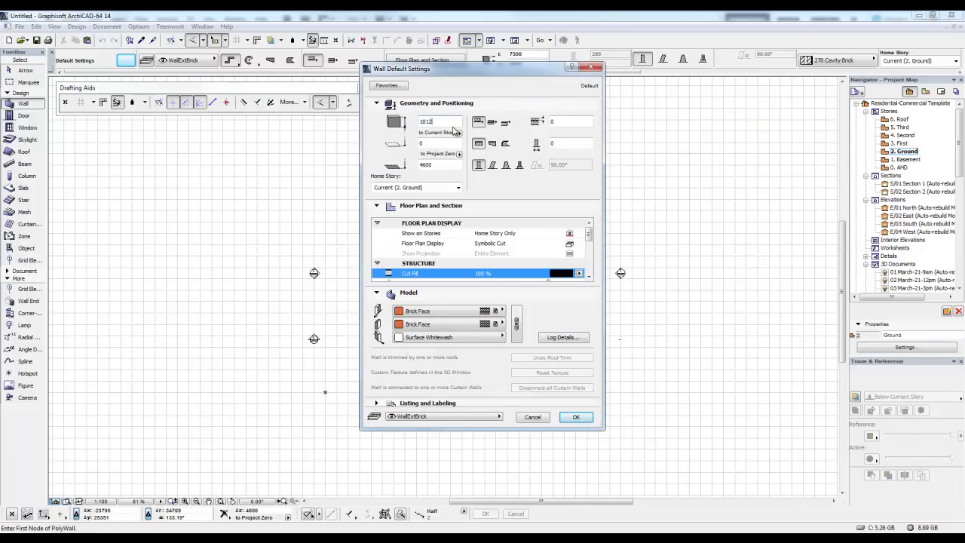
Apply _Tree to all three wall faces, confirm, and place the wall's start point
left_click(496, 312)
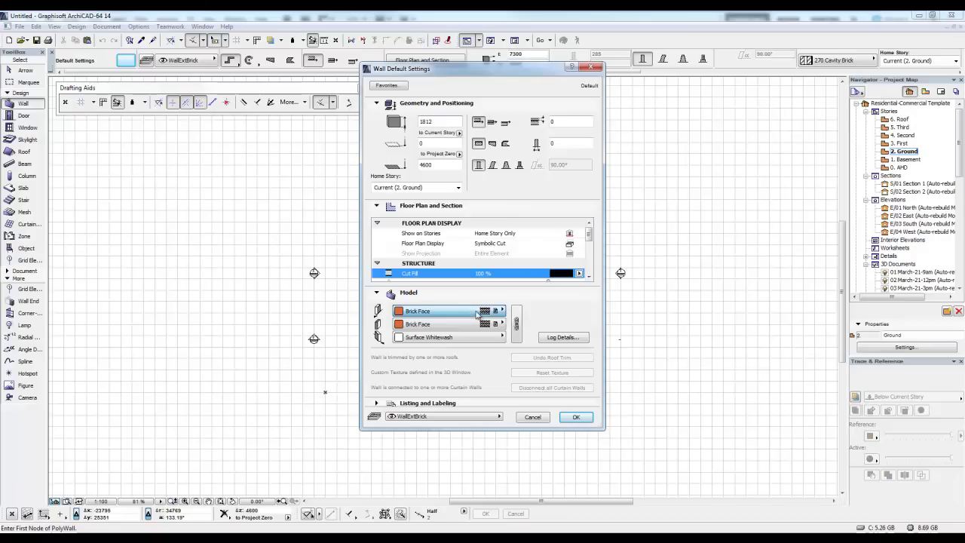
left_click(523, 101)
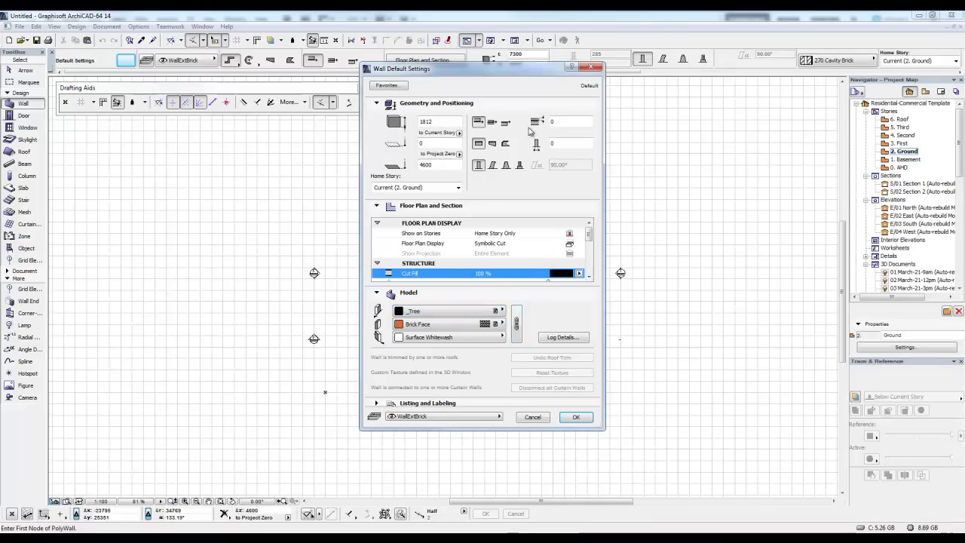
left_click(516, 323)
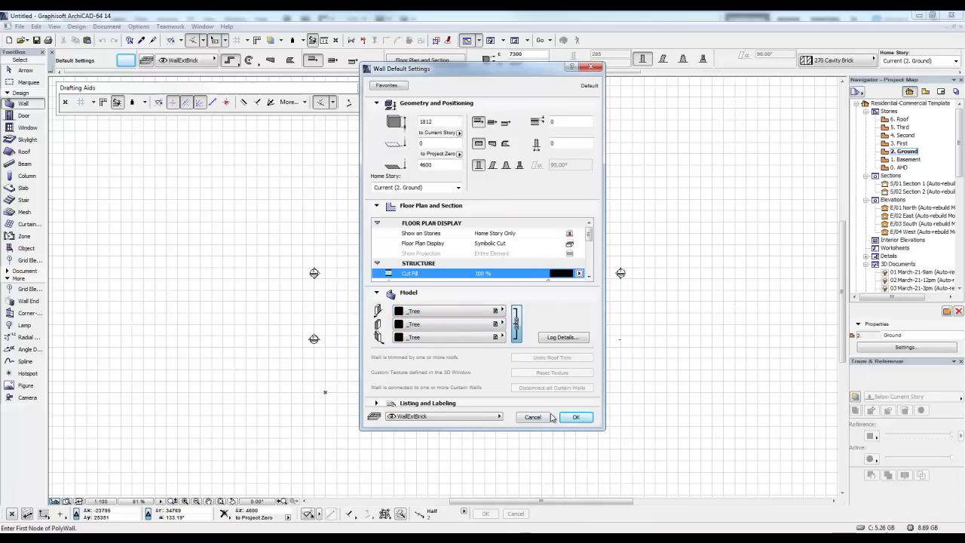
left_click(576, 417)
scroll(358, 321, "up", 4)
left_click(430, 249)
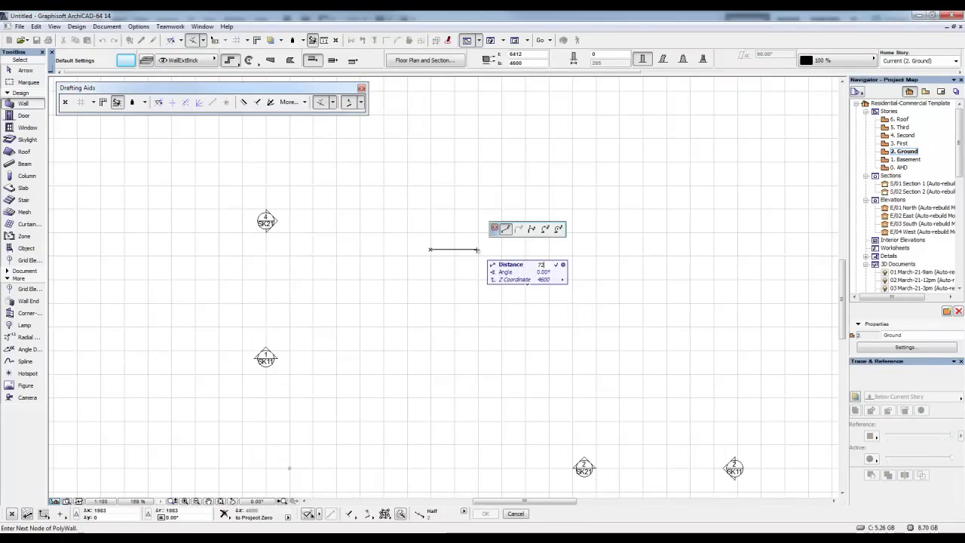
Finish the wall at a length of 720 mm
type("720")
key("Return")
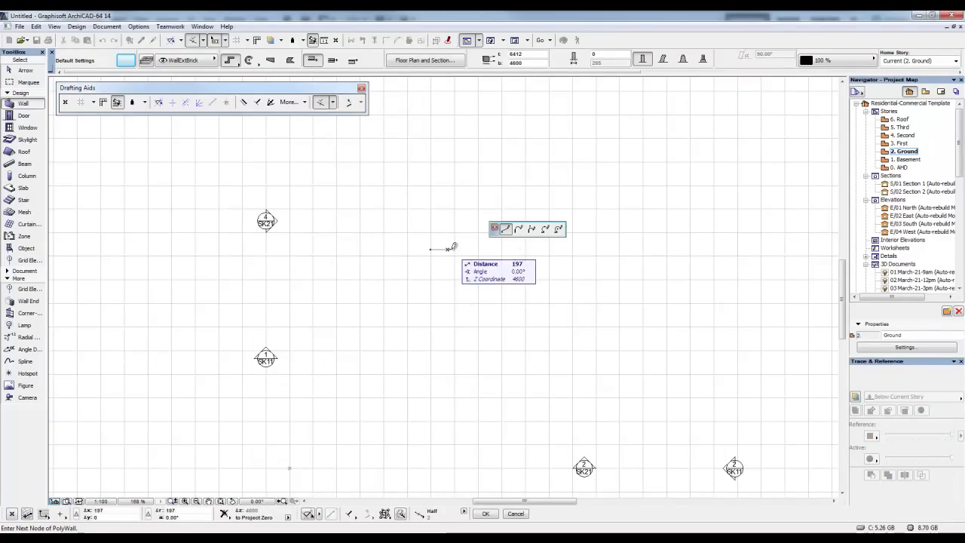
double_click(449, 246)
View the tree wall in 3D generic perspective, fitted to the window
scroll(470, 271, "down", 1)
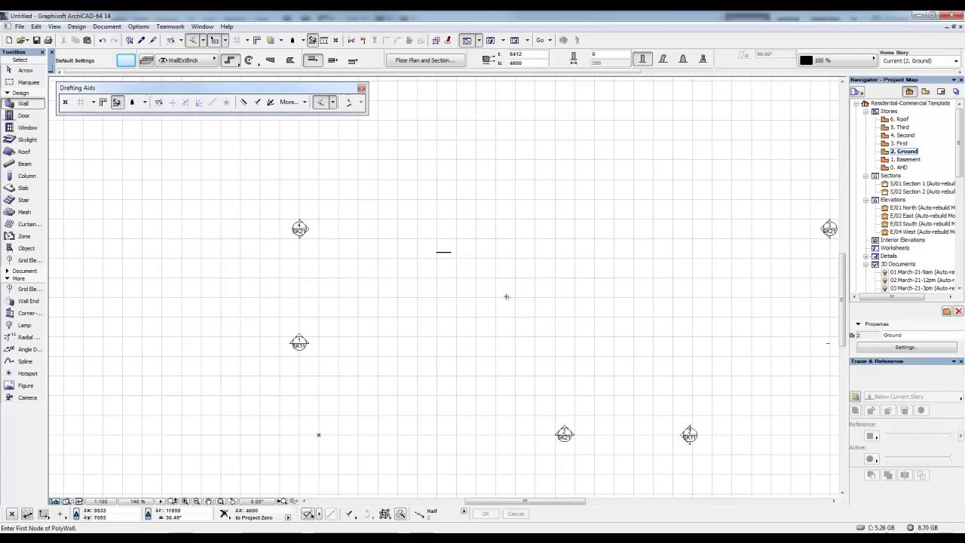
key("F3")
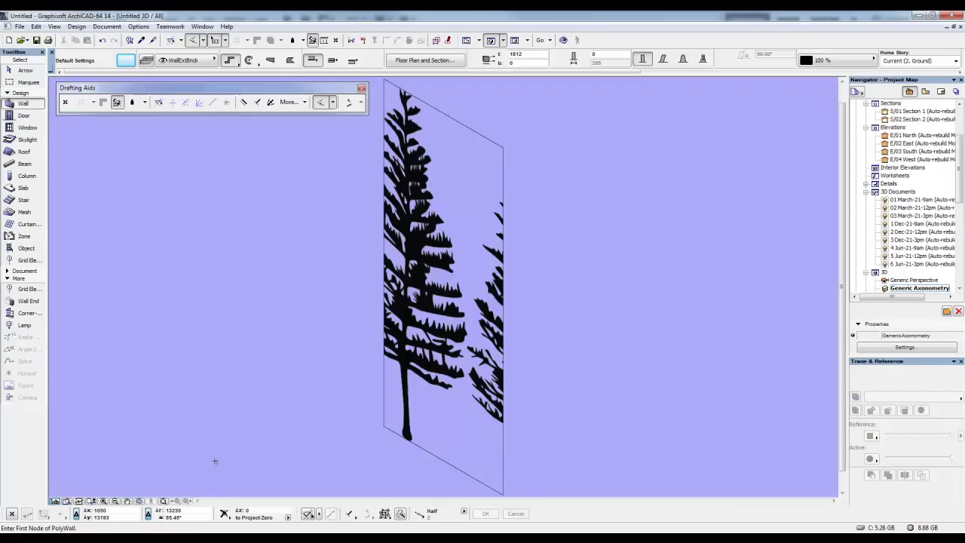
key("shift+F3")
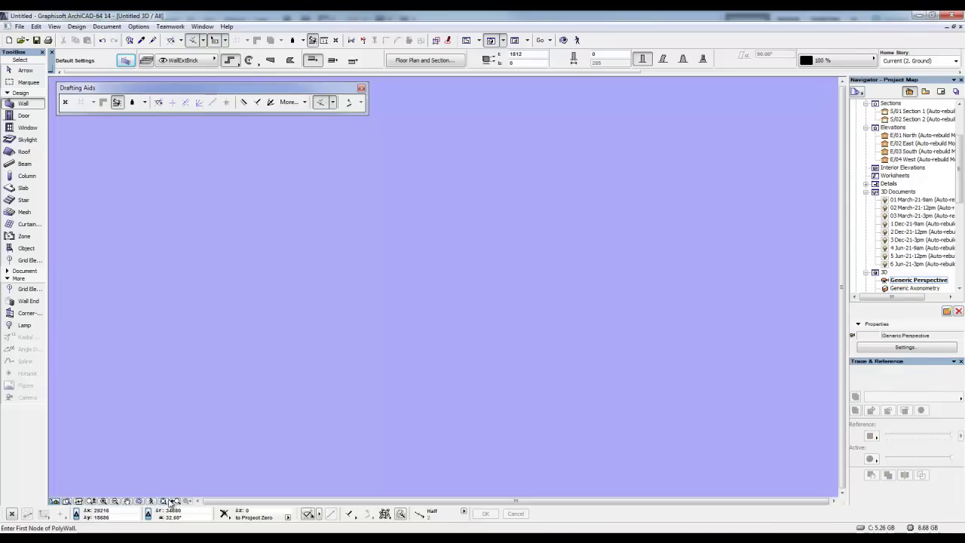
left_click(171, 501)
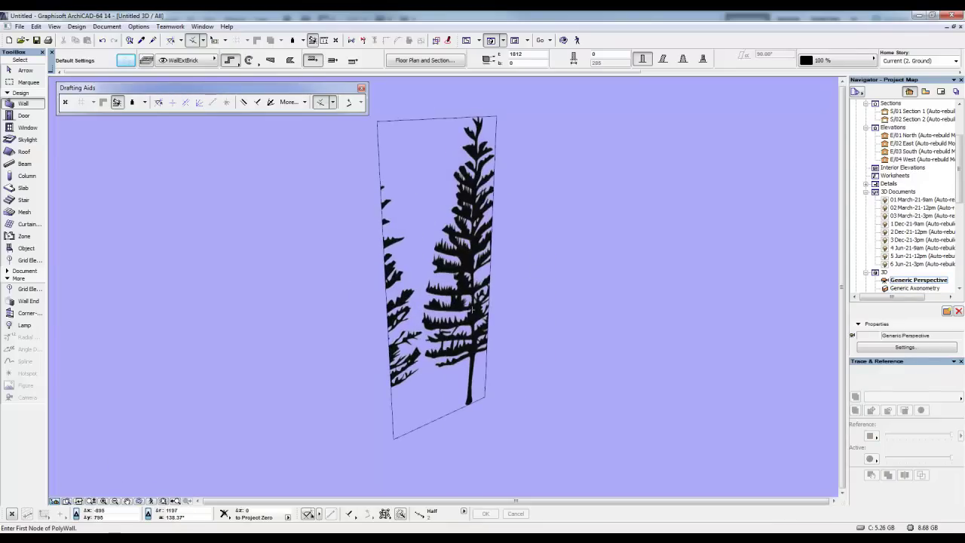
scroll(472, 308, "down", 3)
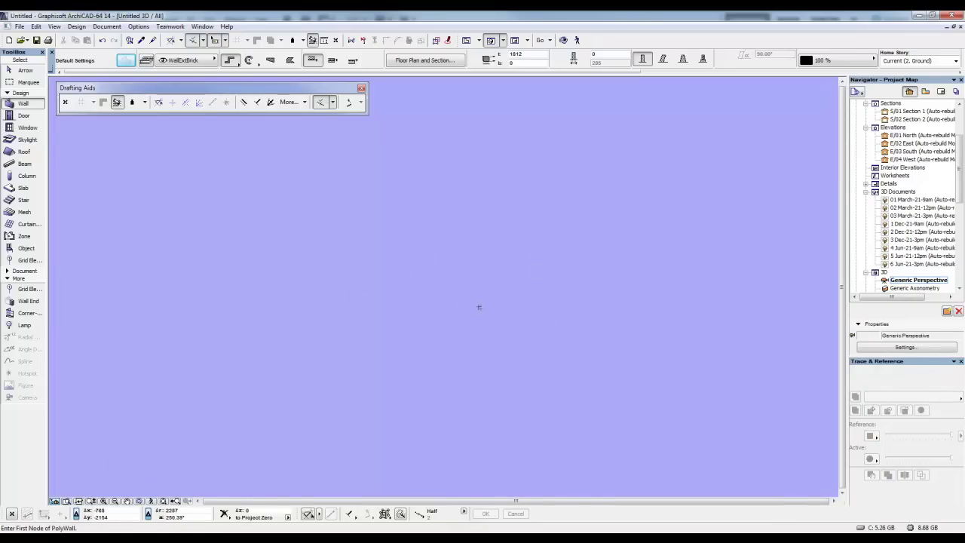
scroll(474, 316, "down", 2)
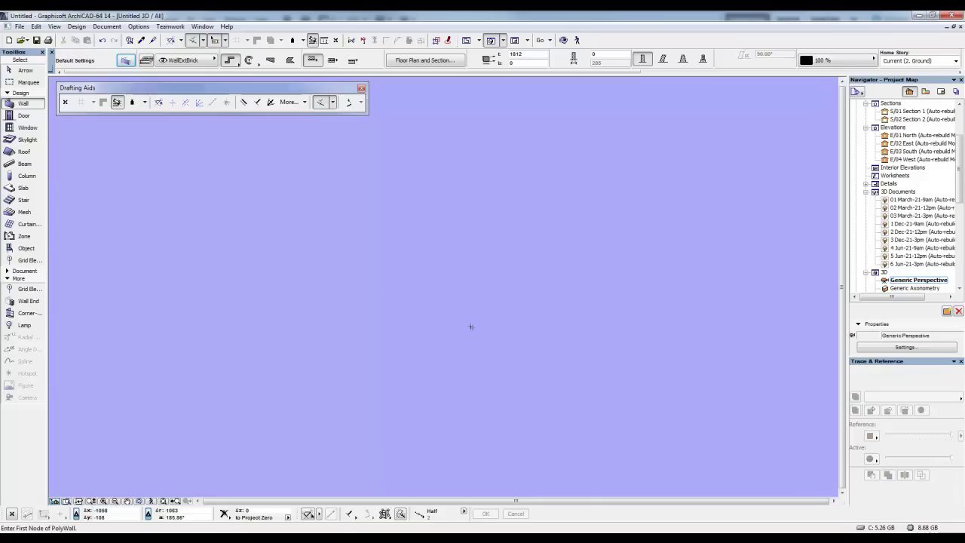
left_click(169, 501)
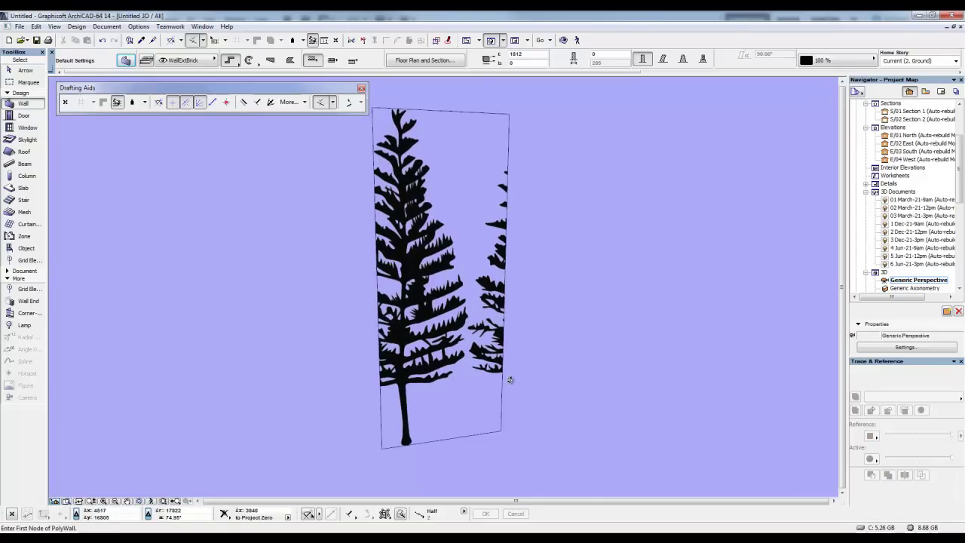
scroll(510, 379, "down", 2)
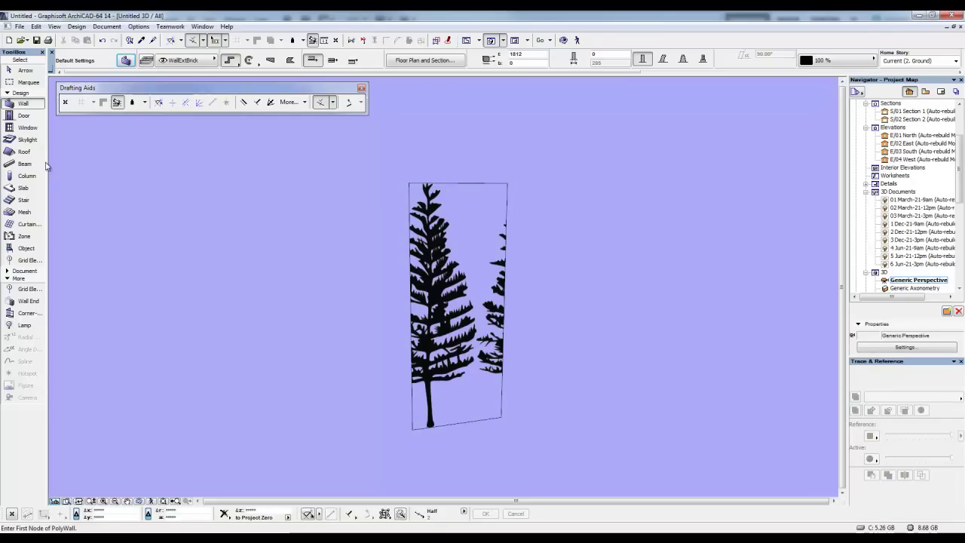
Set the tree texture's origin at the panel's lower-left corner so one centred tree fills it
left_click(20, 68)
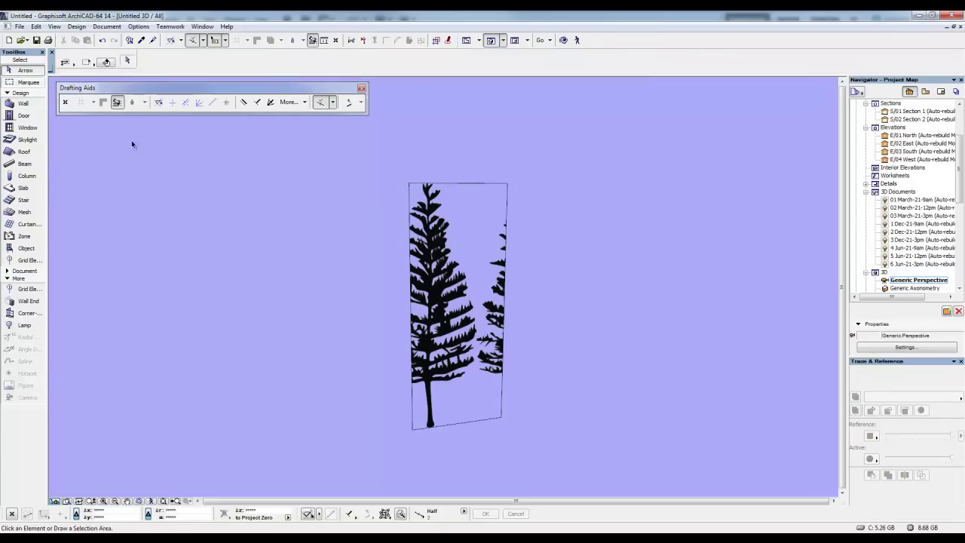
left_click(413, 260)
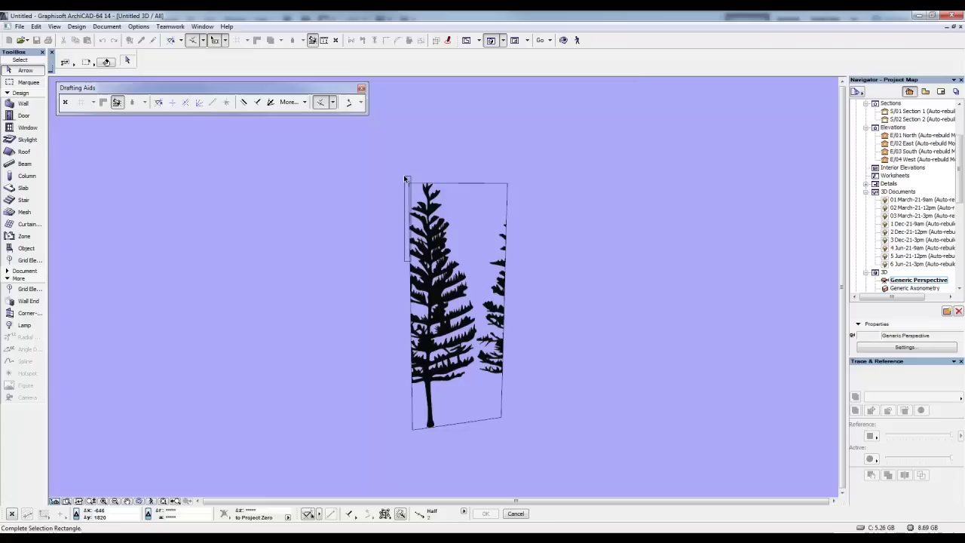
left_click(404, 177)
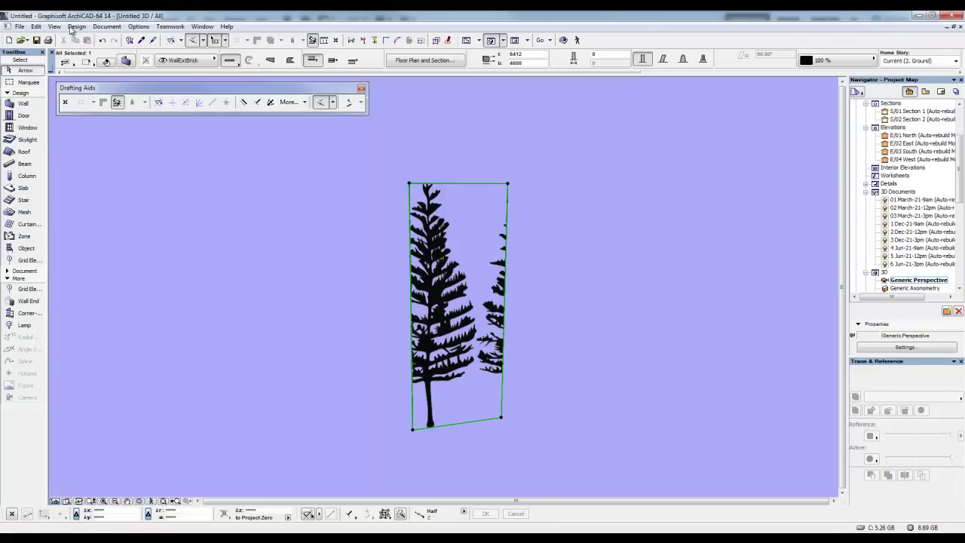
left_click(74, 28)
mouse_move(135, 159)
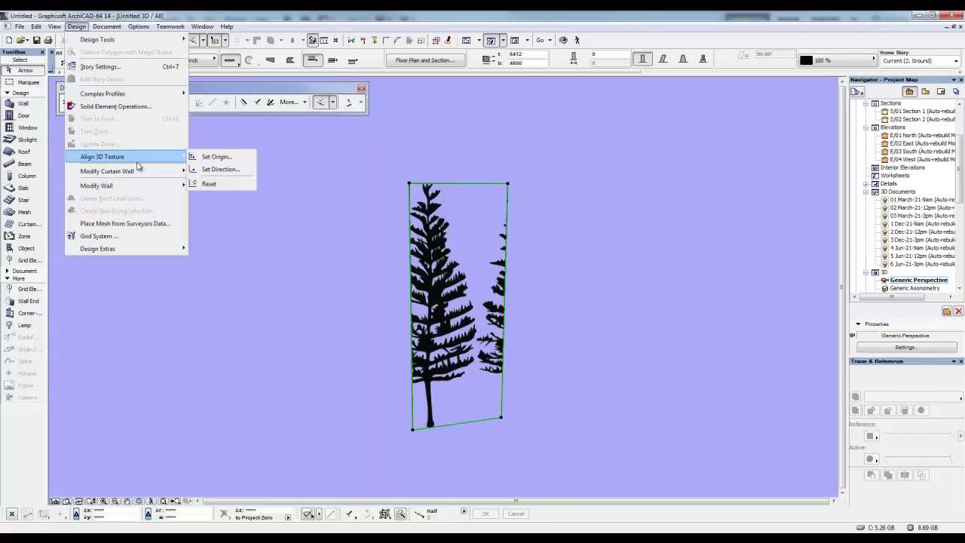
left_click(207, 157)
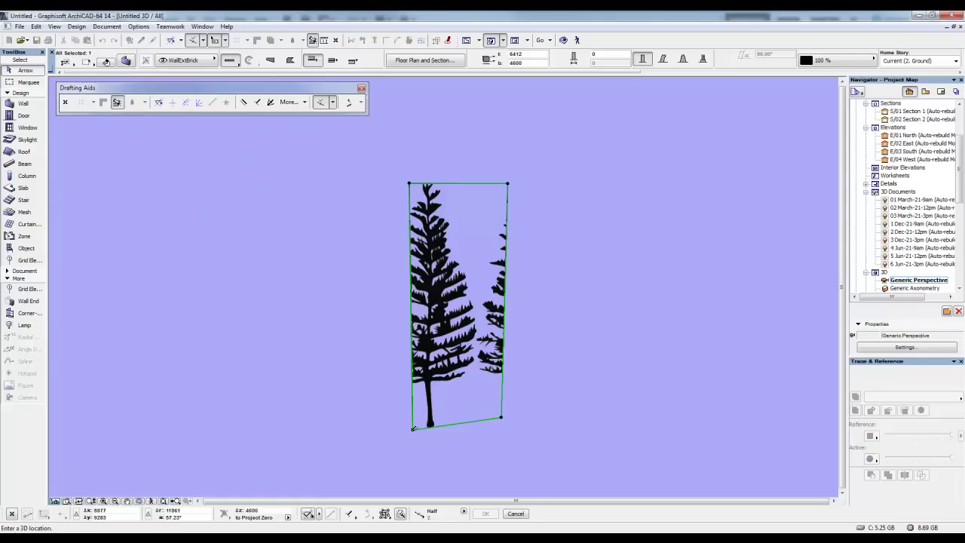
left_click(412, 428)
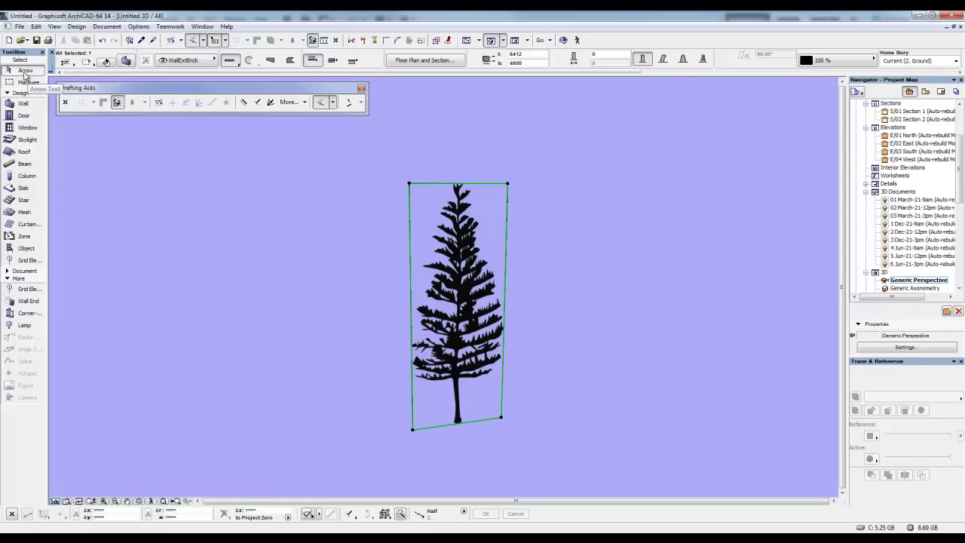
left_click(294, 250)
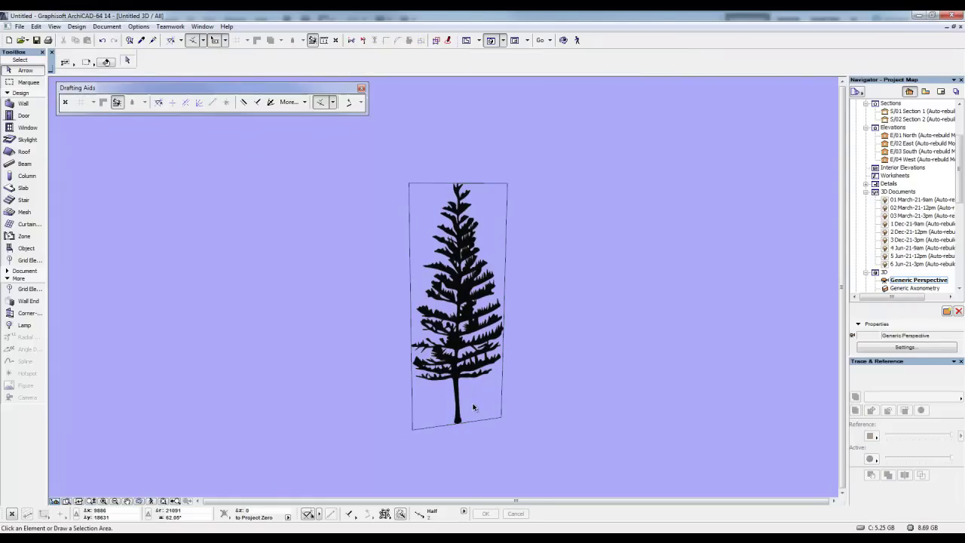
Make a 90° rotated copy of the short tree wall and cross it through the original's middle
key("F2")
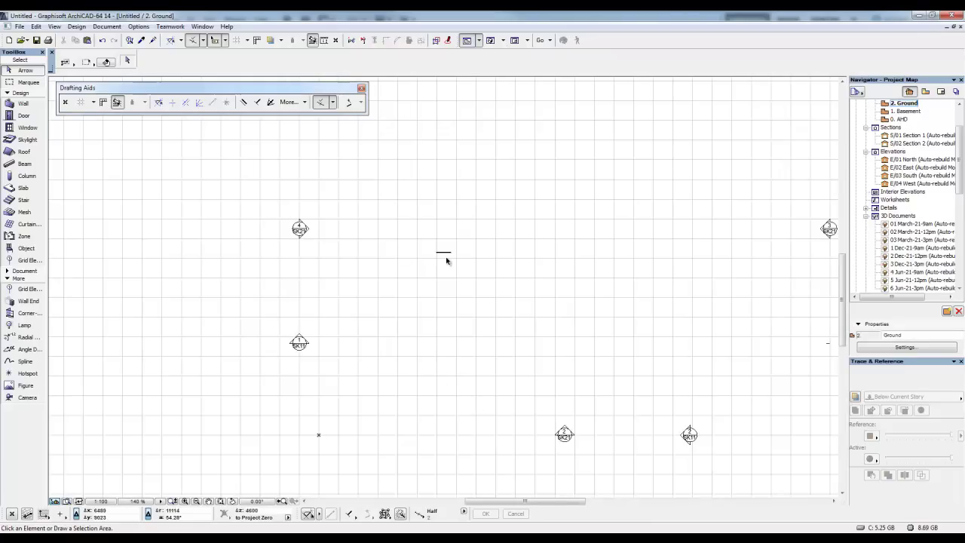
left_click(446, 257)
scroll(450, 254, "up", 2)
key("ctrl+alt+e")
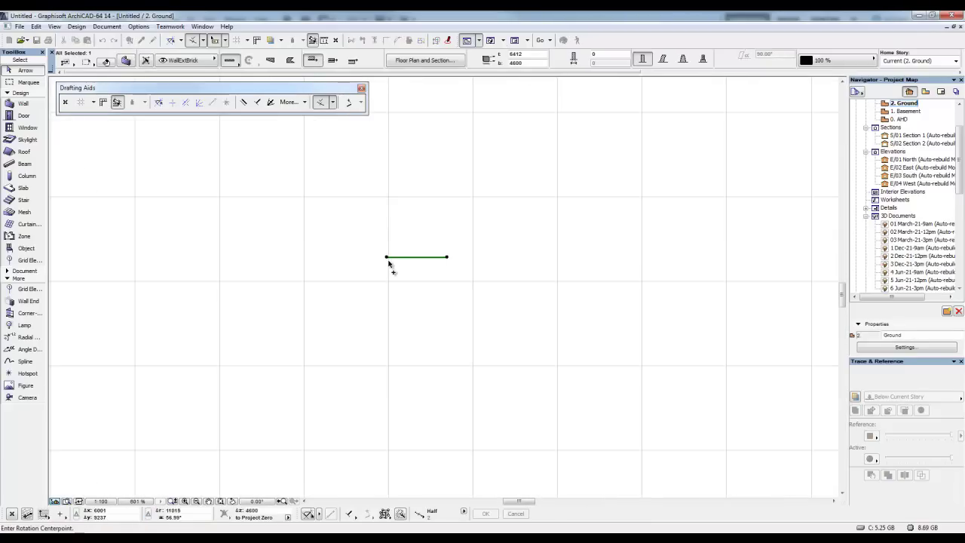
left_click(386, 257)
left_click(519, 257)
left_click(391, 134)
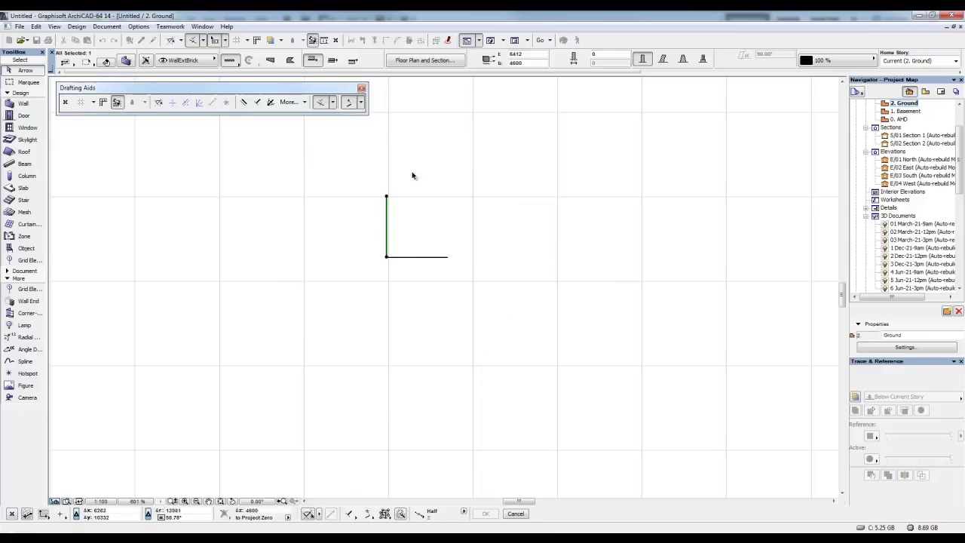
left_click(387, 228)
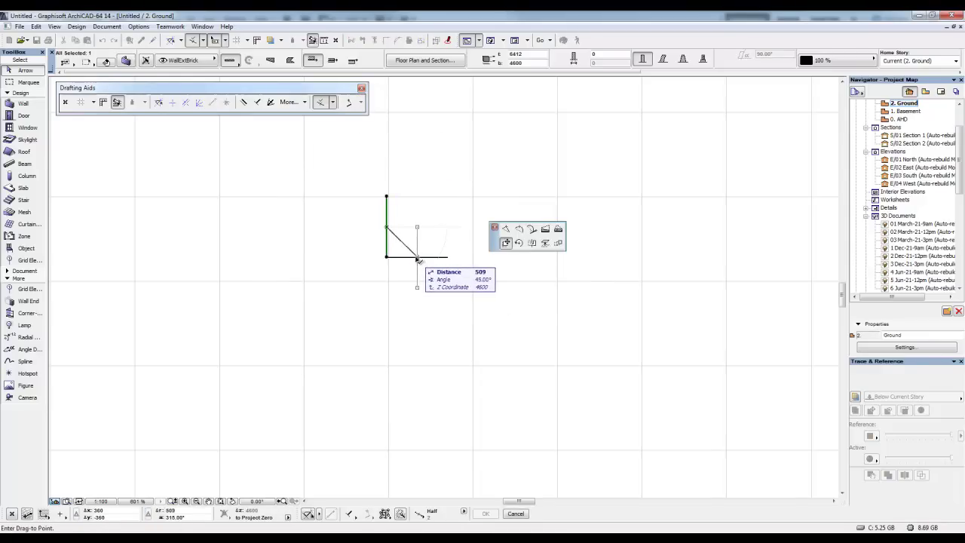
left_click(416, 258)
Check the crossed tree walls in the 3D view
key("Escape")
key("F3")
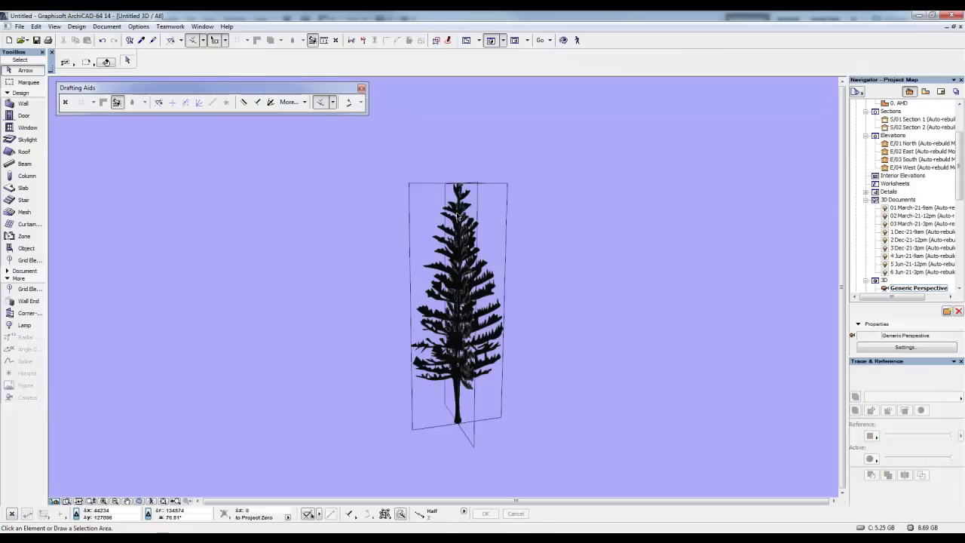
scroll(455, 215, "down", 4)
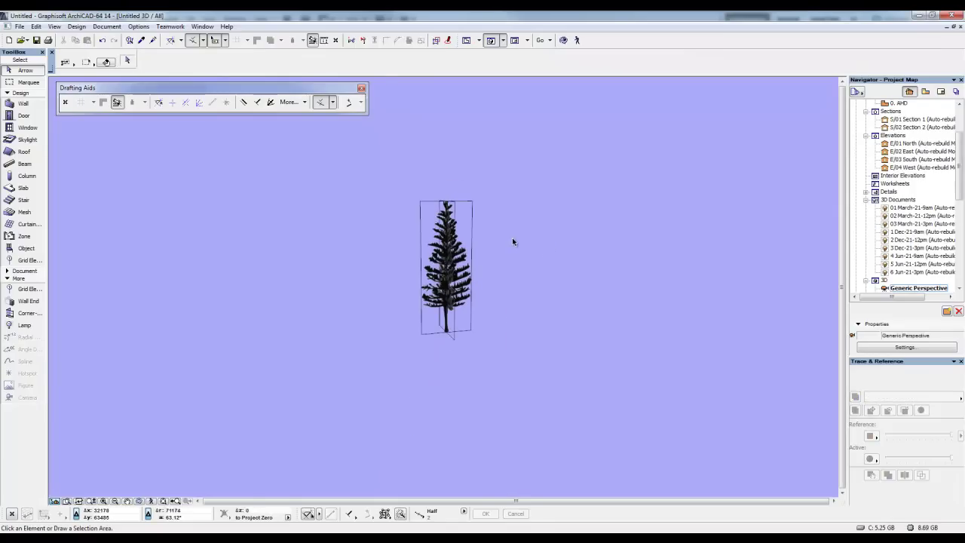
key("F2")
Scatter eight copies of the crossed tree-wall pair around the floor plan
left_click_drag(437, 227, 483, 272)
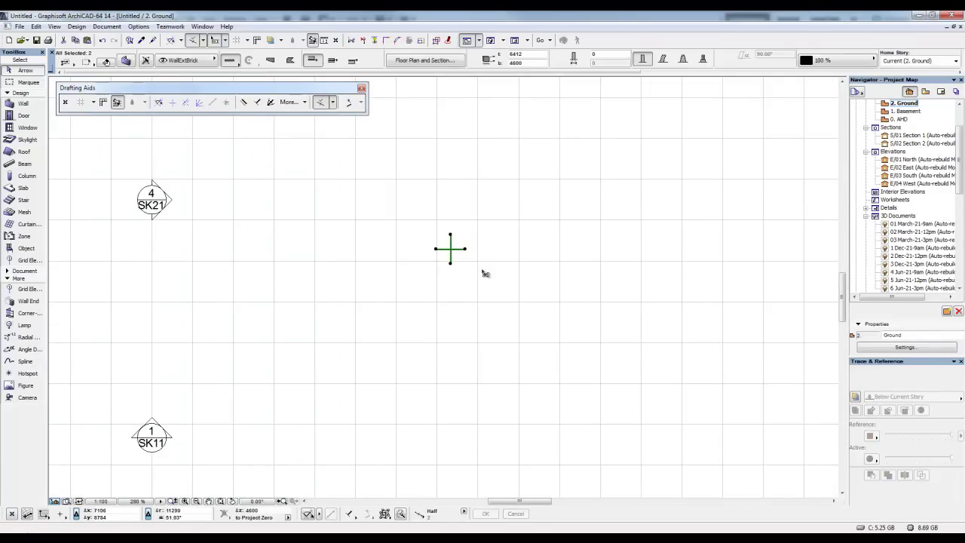
left_click_drag(425, 228, 455, 257)
key("ctrl+d")
left_click(450, 249)
key("ctrl+alt")
left_click(555, 172)
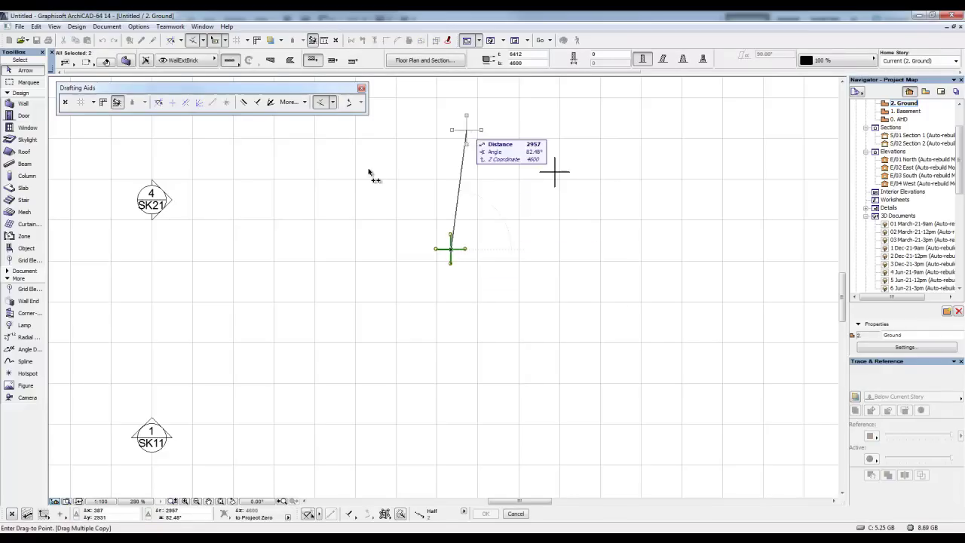
left_click(466, 129)
left_click(273, 207)
left_click(354, 358)
left_click(442, 360)
left_click(514, 302)
left_click(375, 185)
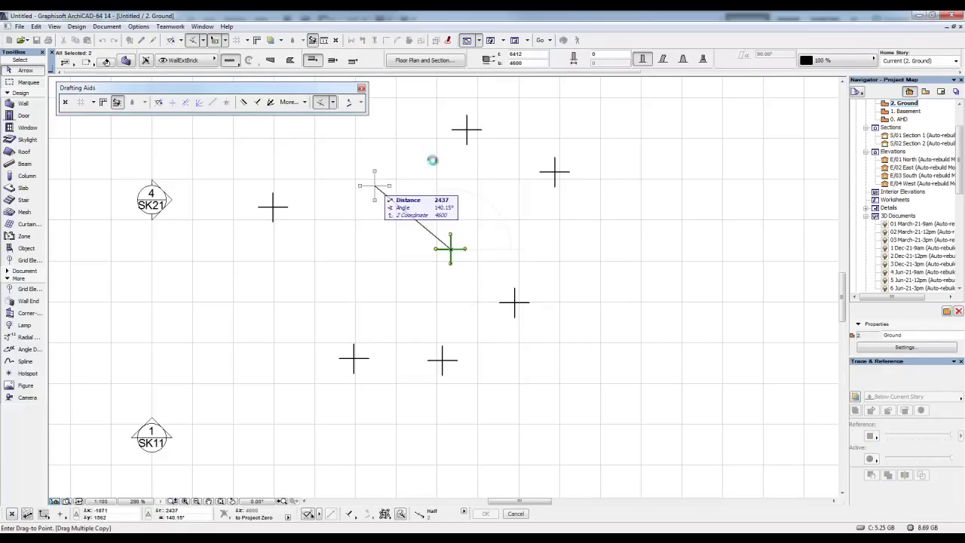
left_click(559, 121)
key("Escape")
scroll(412, 238, "down", 5)
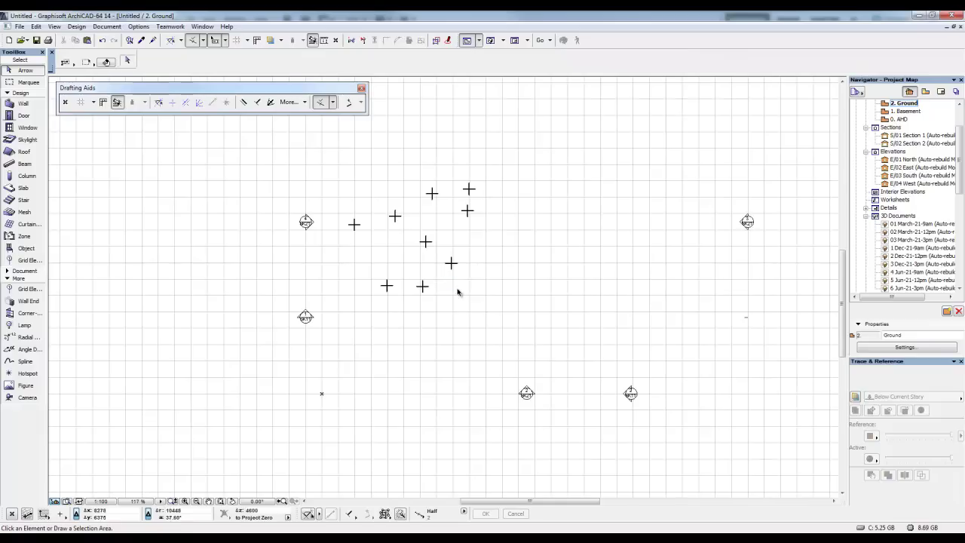
Draw a rectangular slab enclosing all the tree crosses
left_click(23, 188)
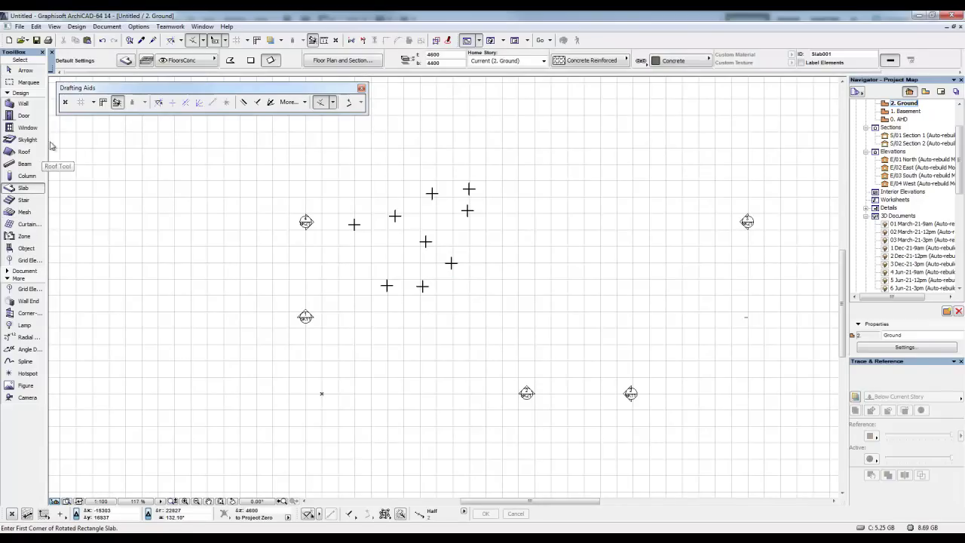
left_click(251, 61)
left_click(251, 63)
left_click(335, 135)
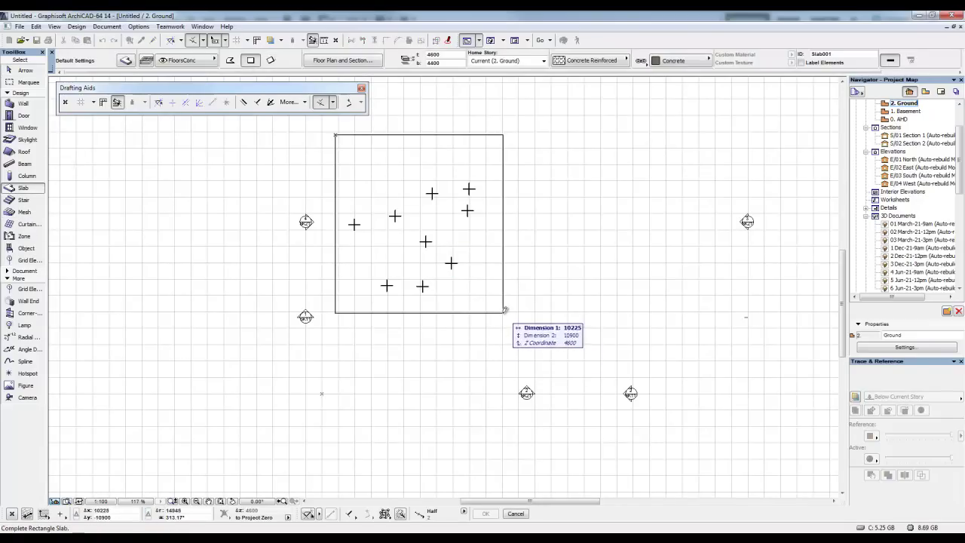
left_click(500, 316)
Orbit the 3D view of the slab and trees and start a PhotoRendering
key("F3")
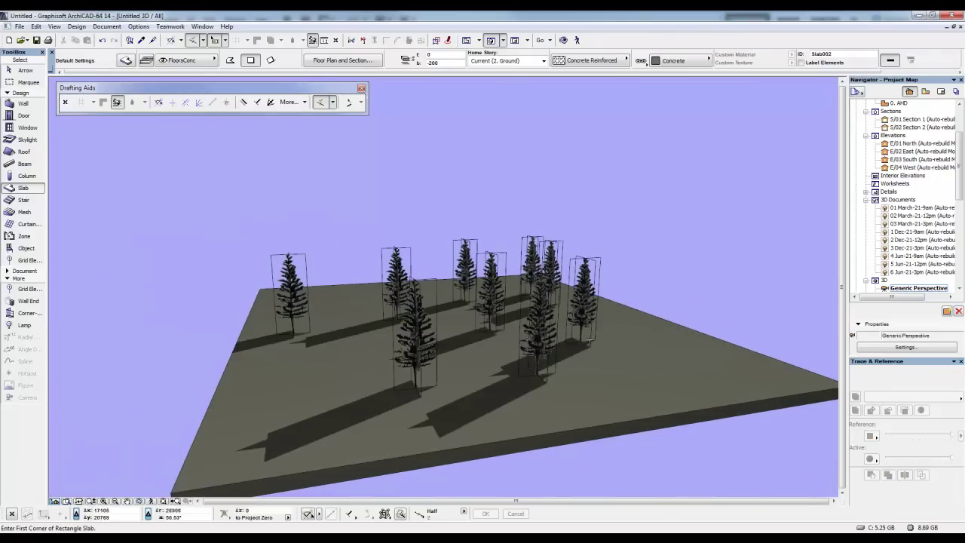
middle_click_drag(663, 324, 577, 301, "shift")
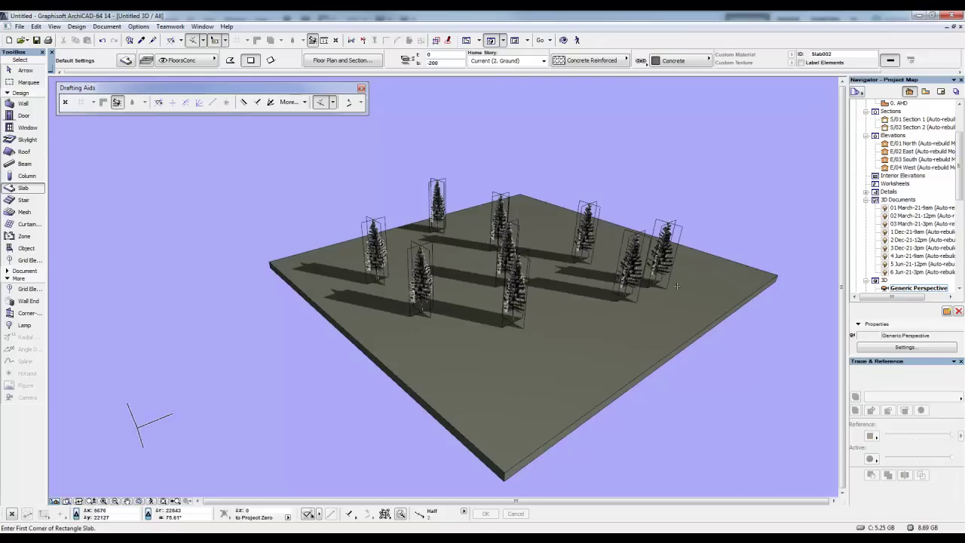
key("alt+shift+e")
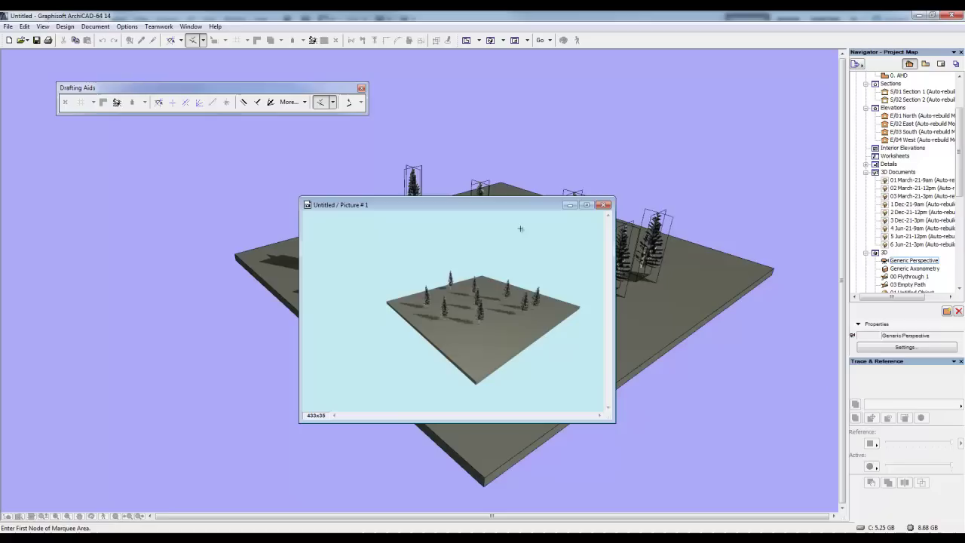
Close Picture #1, render a zoomed-in view of the trees, and move the picture aside
left_click(603, 205)
scroll(409, 223, "up", 10)
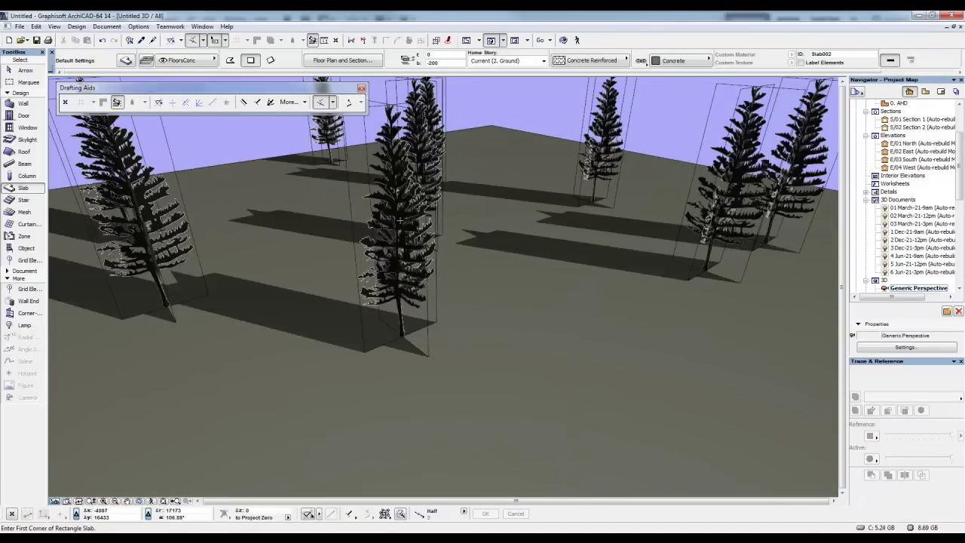
key("alt+shift+e")
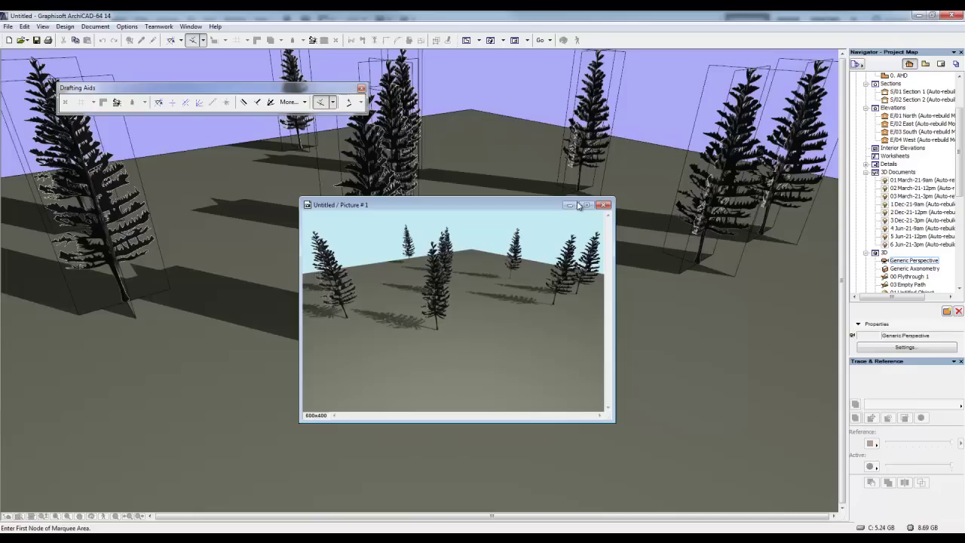
left_click_drag(486, 210, 629, 135)
left_click_drag(694, 138, 676, 177)
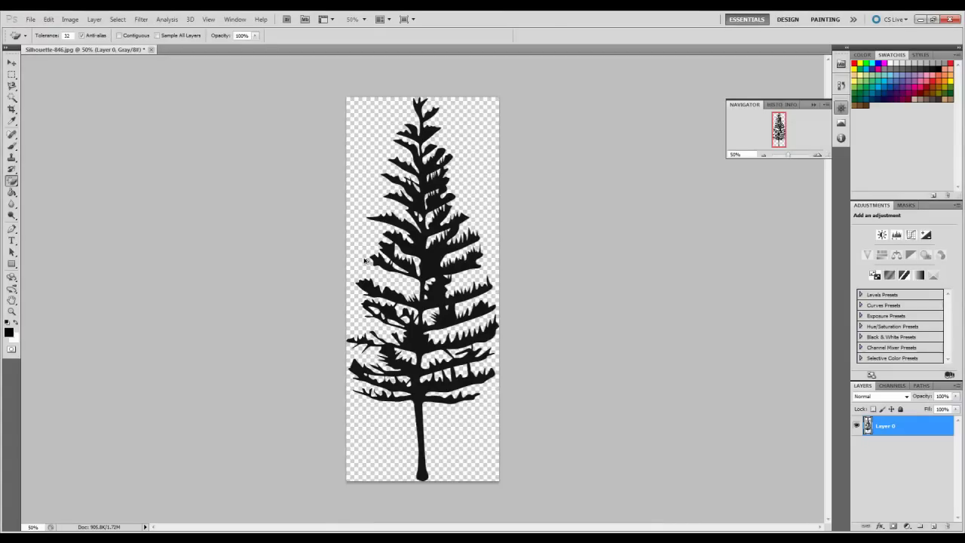
Step back in History to restore the all-white background around the tree
key("ctrl+alt+z")
key("ctrl+alt+z")
key("ctrl+shift+z")
key("ctrl+shift+z")
key("ctrl+alt+z")
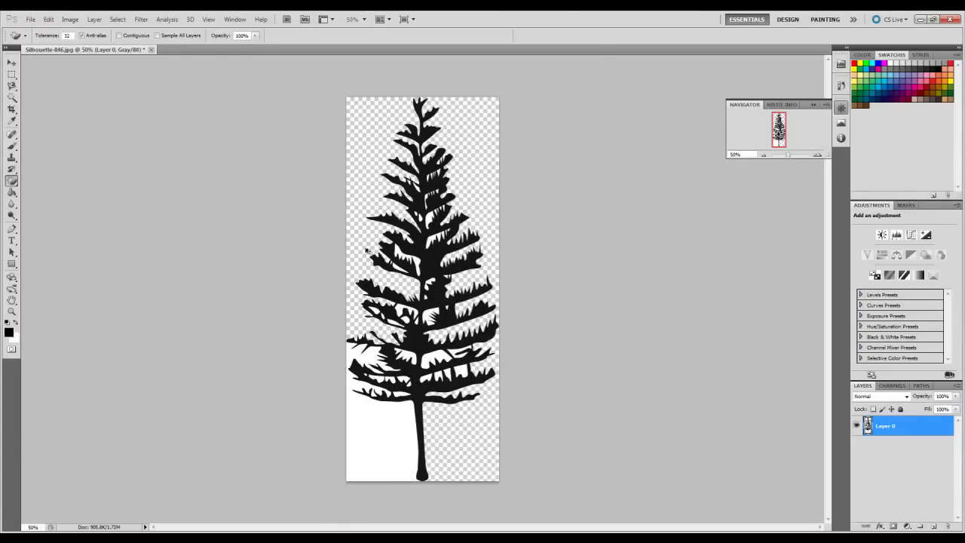
key("ctrl+alt+z")
key("ctrl+alt+z")
key("ctrl+alt+z")
key("ctrl+alt+z")
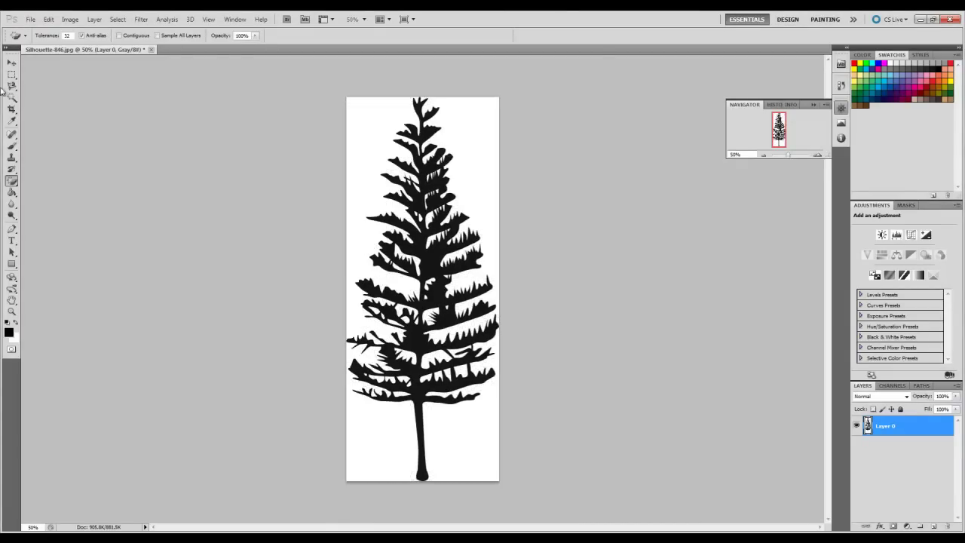
Switch to the Magnetic Lasso and cancel the unfinished selection
left_click(12, 85)
left_click(57, 104)
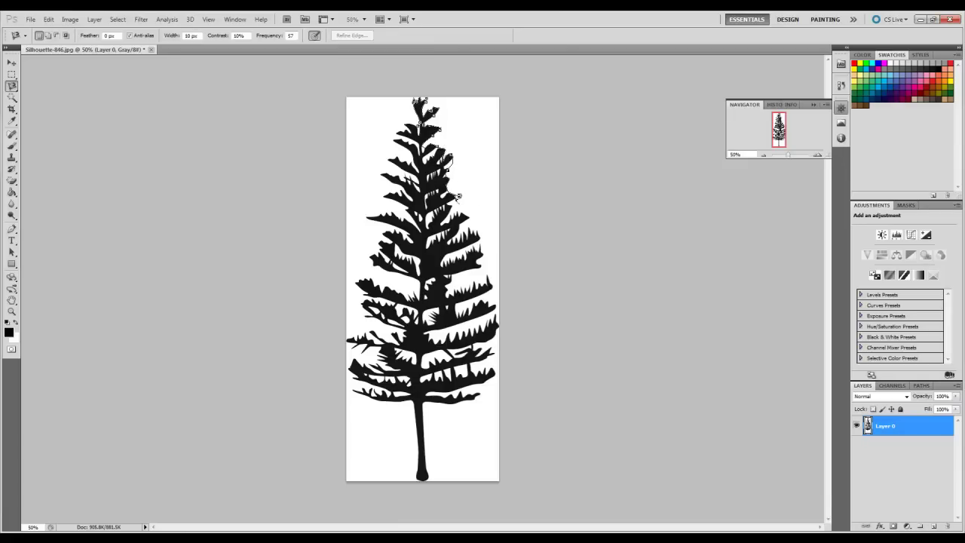
key("Escape")
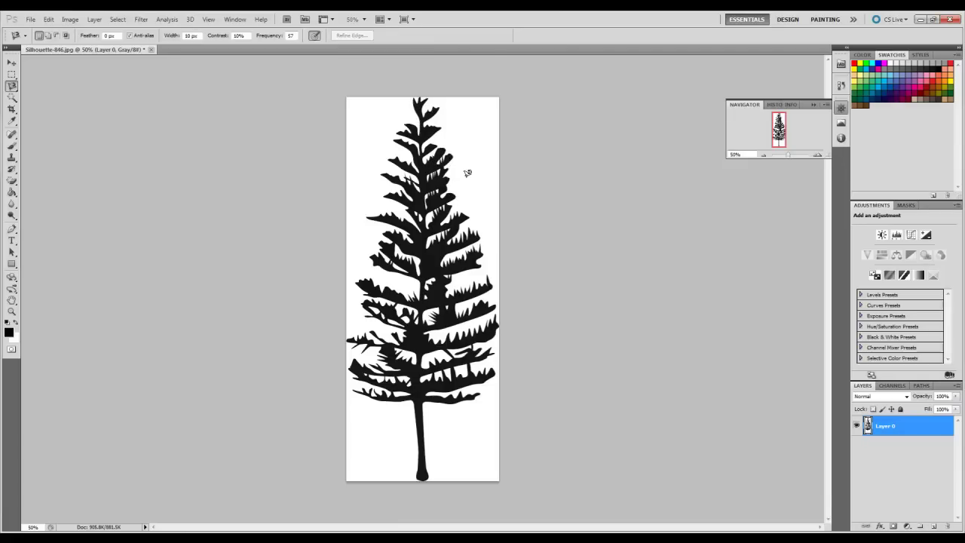